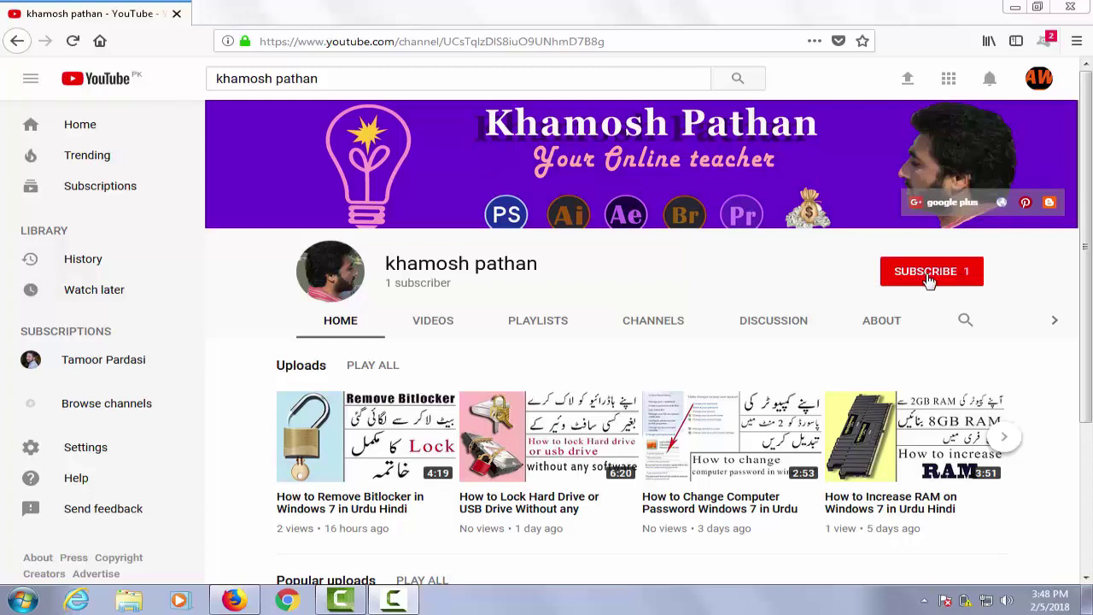
Subscribe to the YouTube channel and enable the bell notifications for its new uploads
{"action": "left_click", "coordinate": [930, 278]}
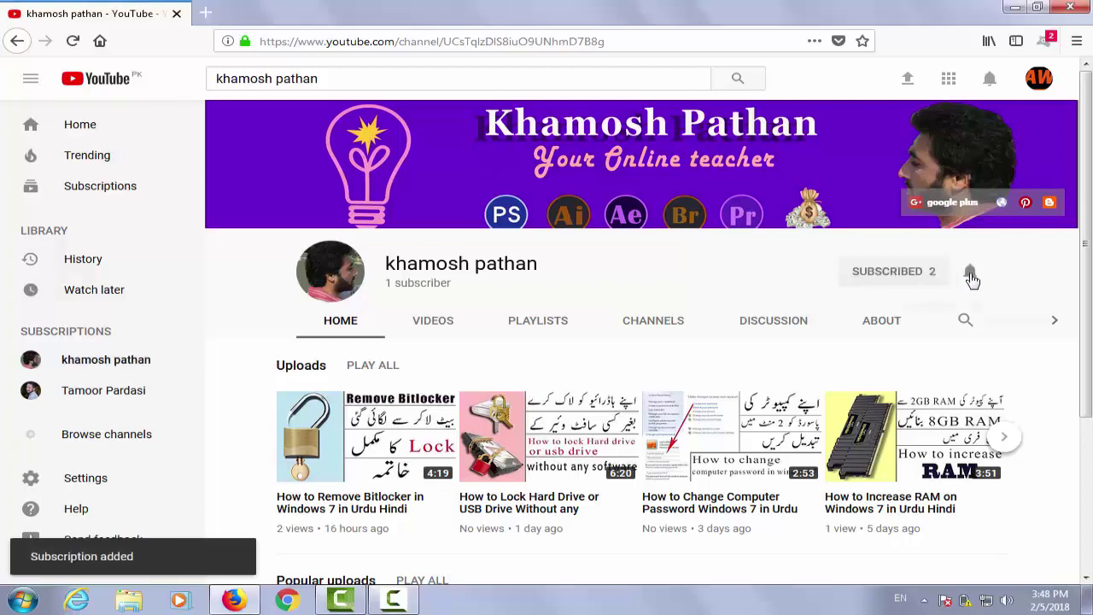
{"action": "left_click", "coordinate": [972, 275]}
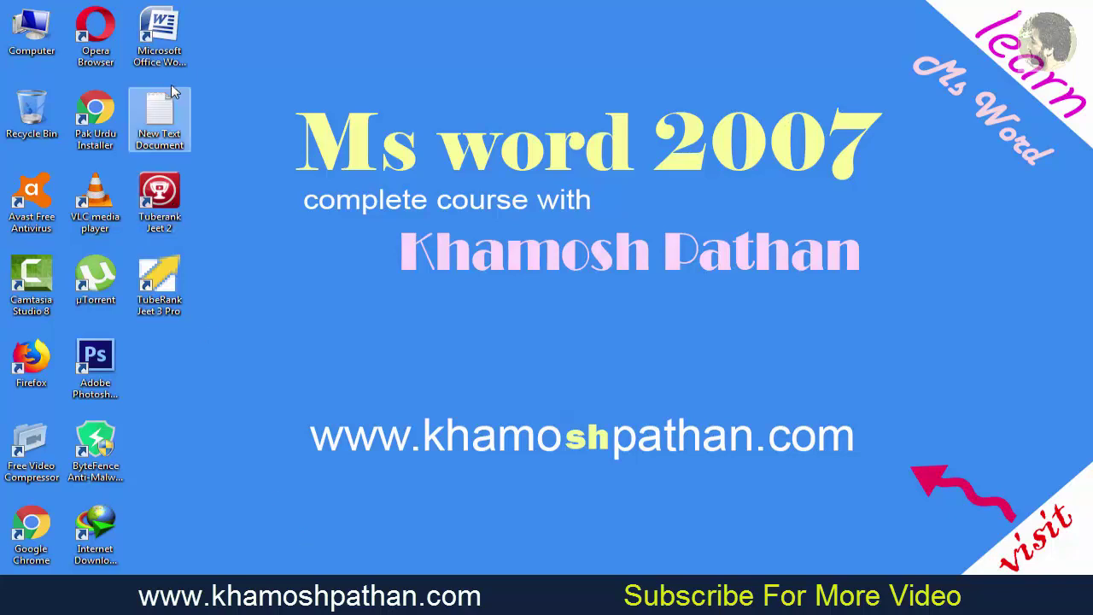
Open Microsoft Word 2007 from its desktop icon's right-click menu to get a blank Document1
{"action": "right_click", "coordinate": [163, 55]}
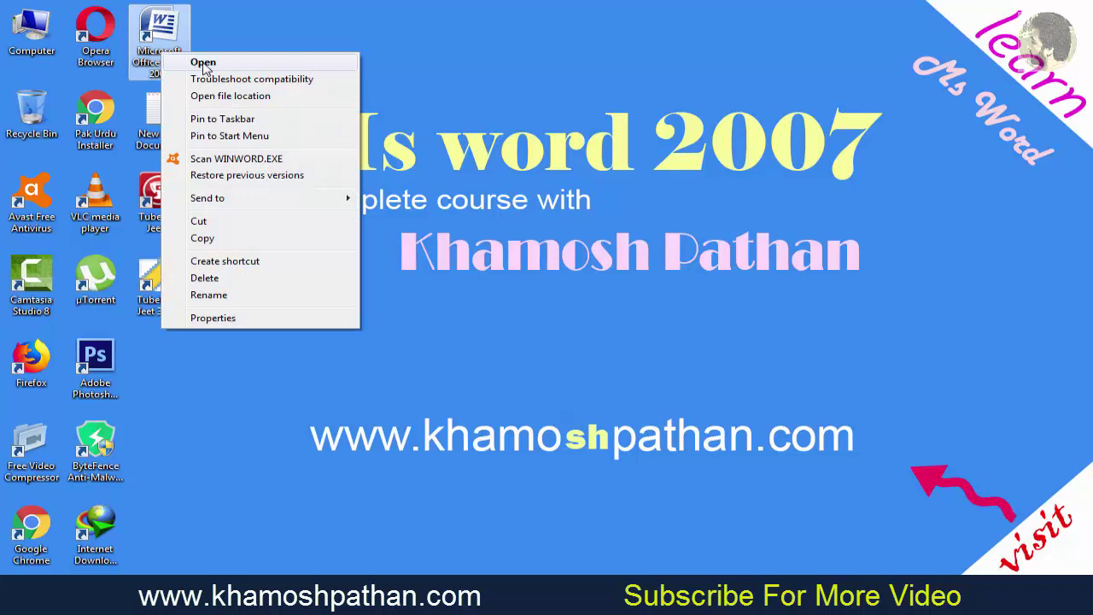
{"action": "left_click", "coordinate": [203, 64]}
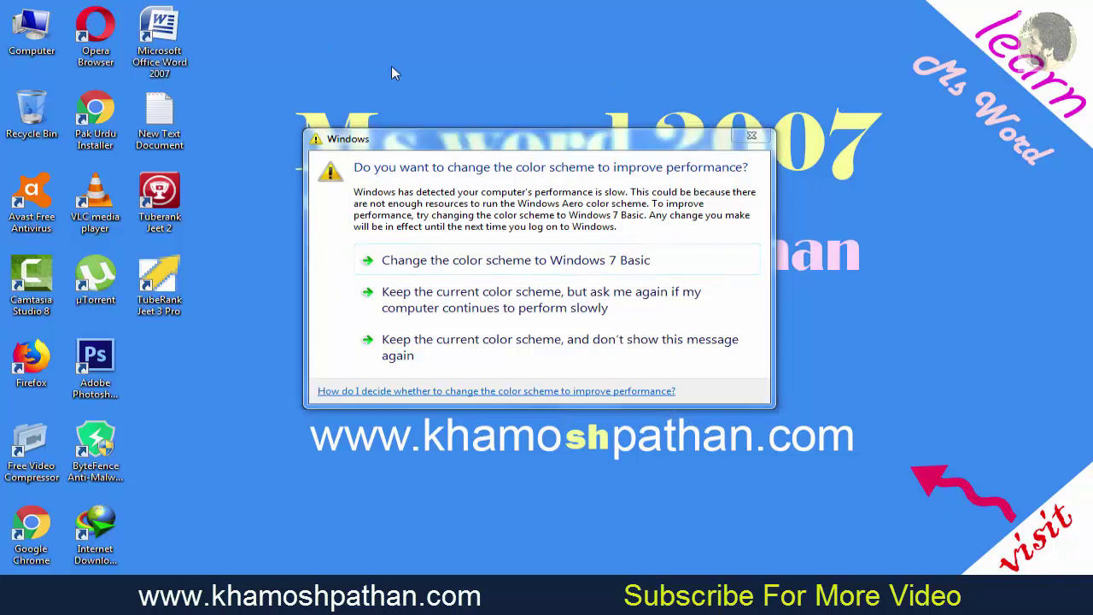
{"action": "right_click", "coordinate": [177, 29]}
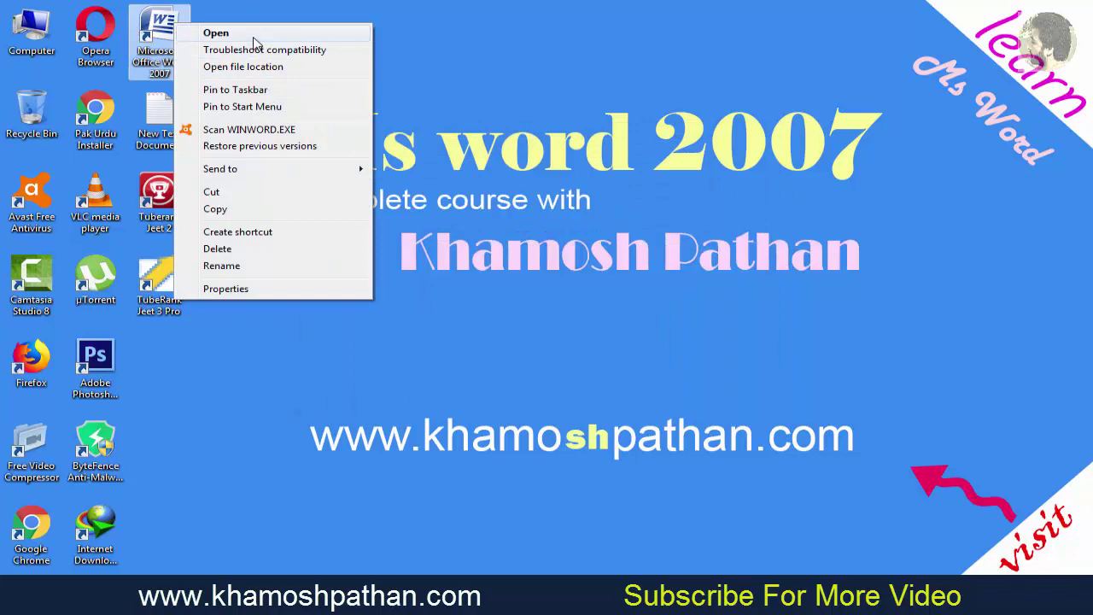
{"action": "left_click", "coordinate": [253, 36]}
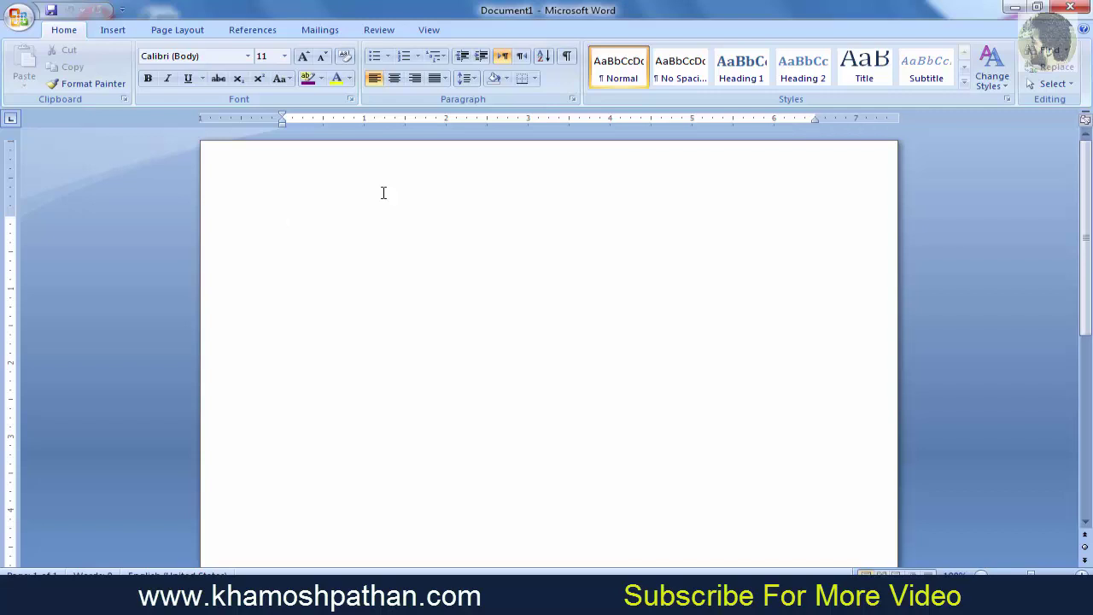
Clear the stray letter and set the font size to 28
{"action": "type", "text": "h"}
{"action": "key", "text": "BackSpace"}
{"action": "left_click", "coordinate": [284, 57]}
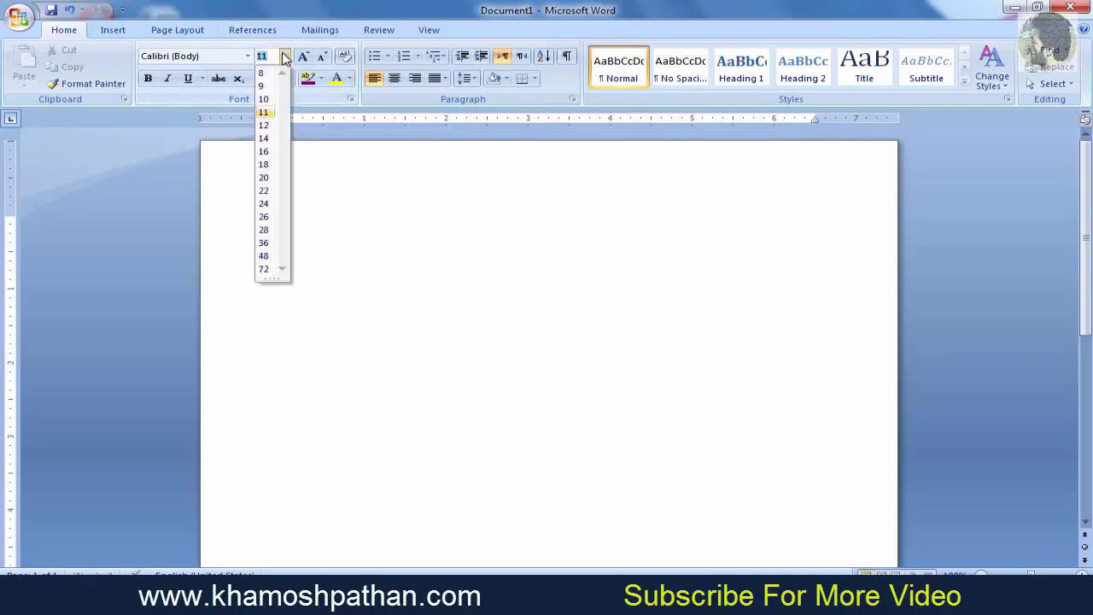
{"action": "left_click", "coordinate": [264, 230]}
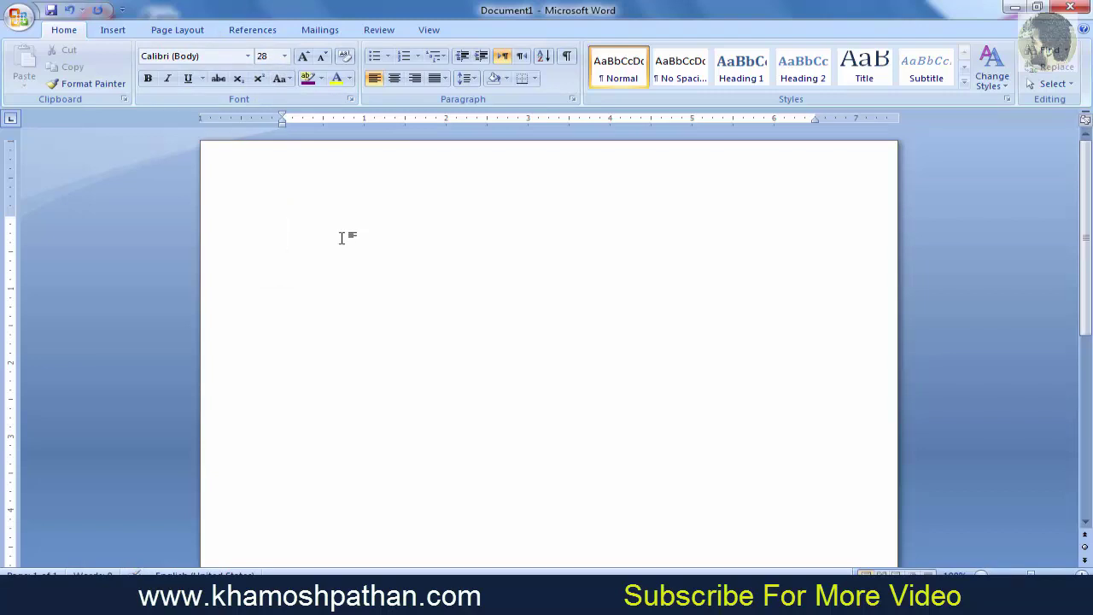
Type the names haroon, waseem, inamullah and arif on separate lines
{"action": "type", "text": "haroon"}
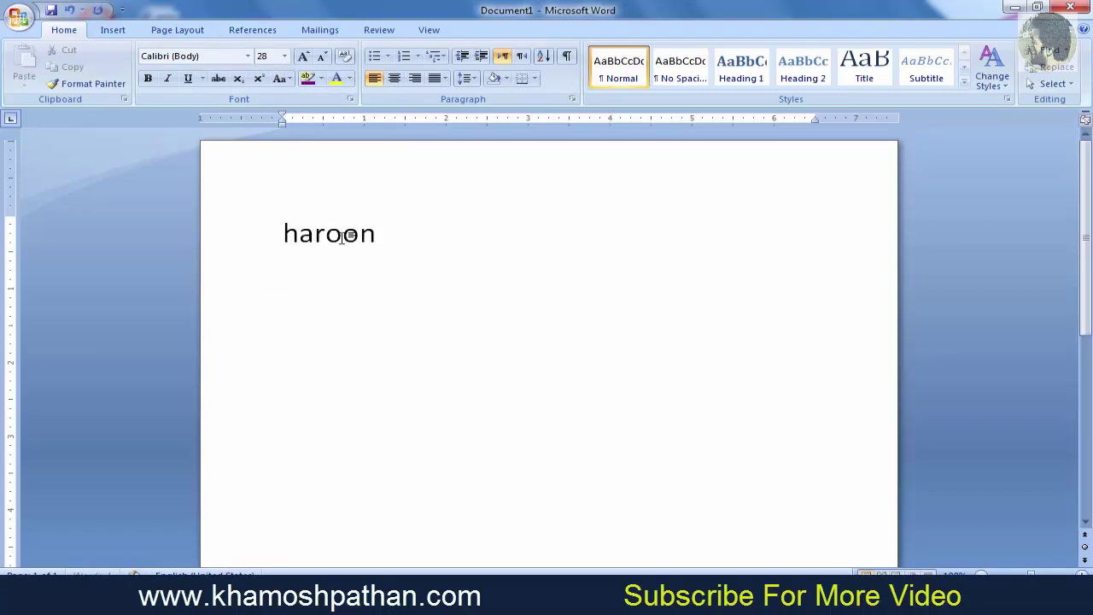
{"action": "key", "text": "Return"}
{"action": "type", "text": "was"}
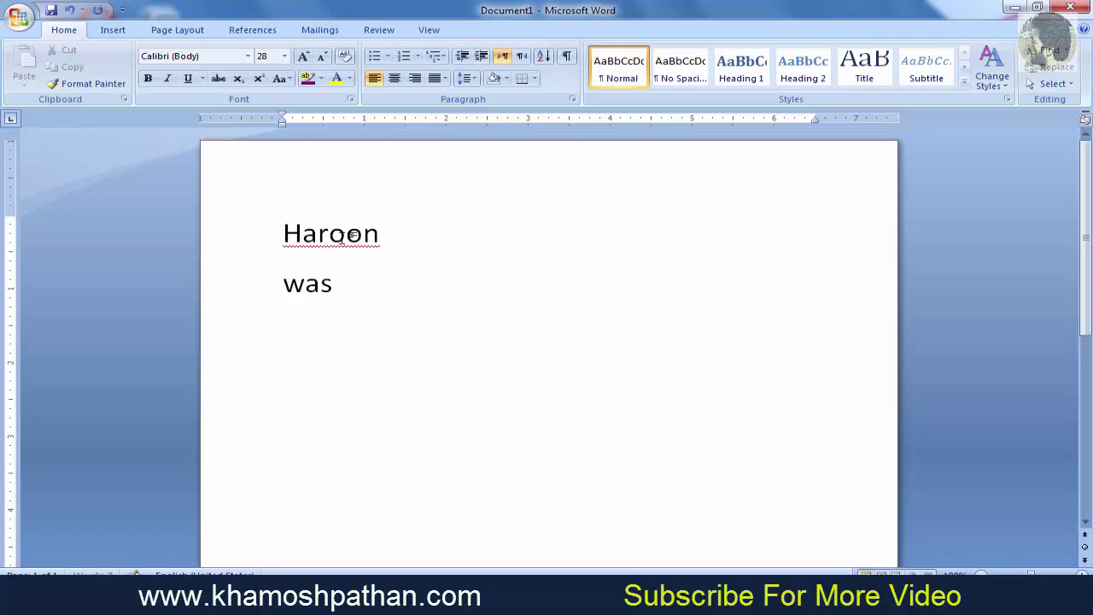
{"action": "type", "text": "eem"}
{"action": "key", "text": "Return"}
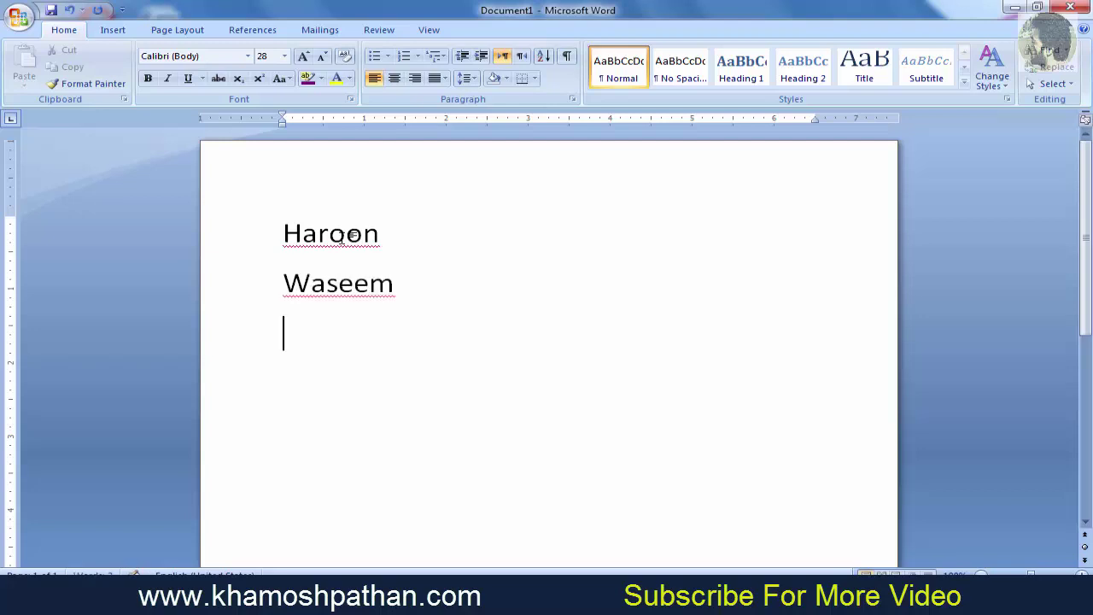
{"action": "type", "text": "inam"}
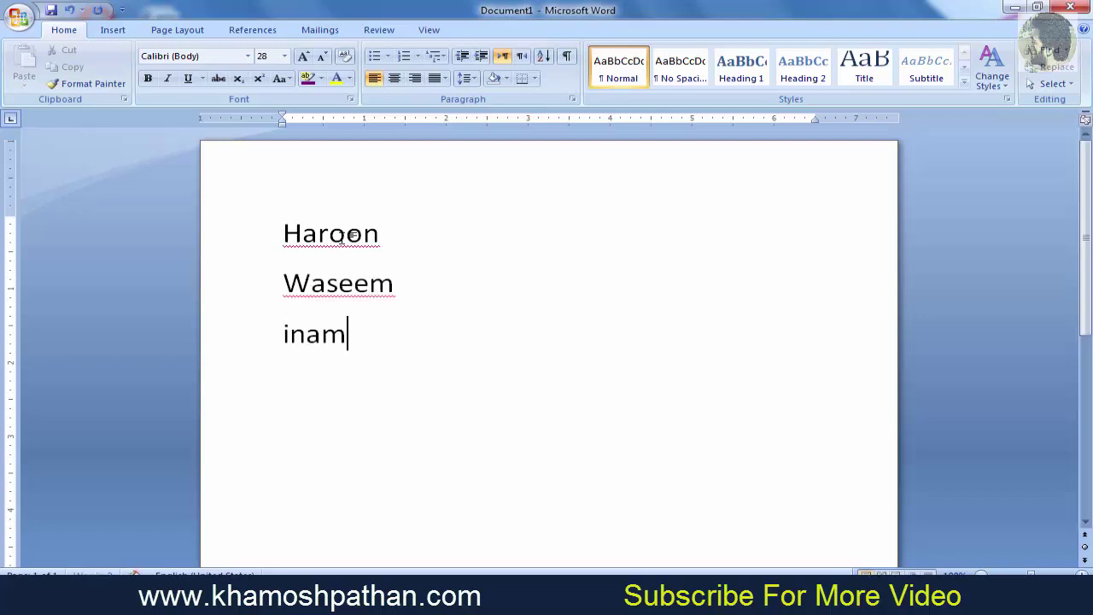
{"action": "type", "text": "ullah"}
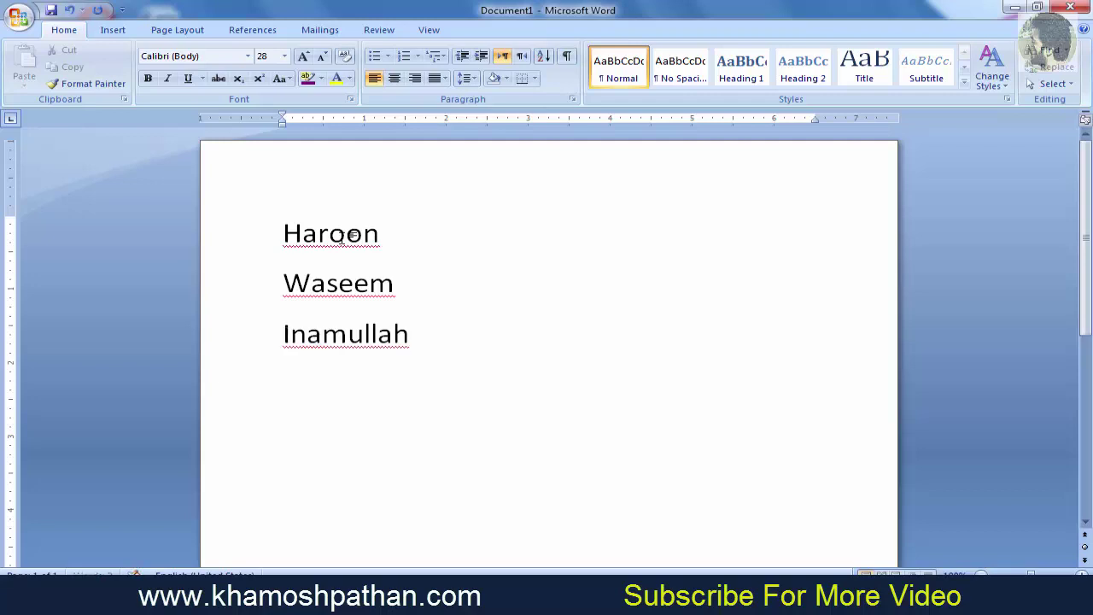
{"action": "key", "text": "Return"}
{"action": "type", "text": "ari"}
{"action": "type", "text": "f"}
{"action": "key", "text": "Return"}
Add the names shoaib and zainullah on their own lines, fixing typos
{"action": "type", "text": "s"}
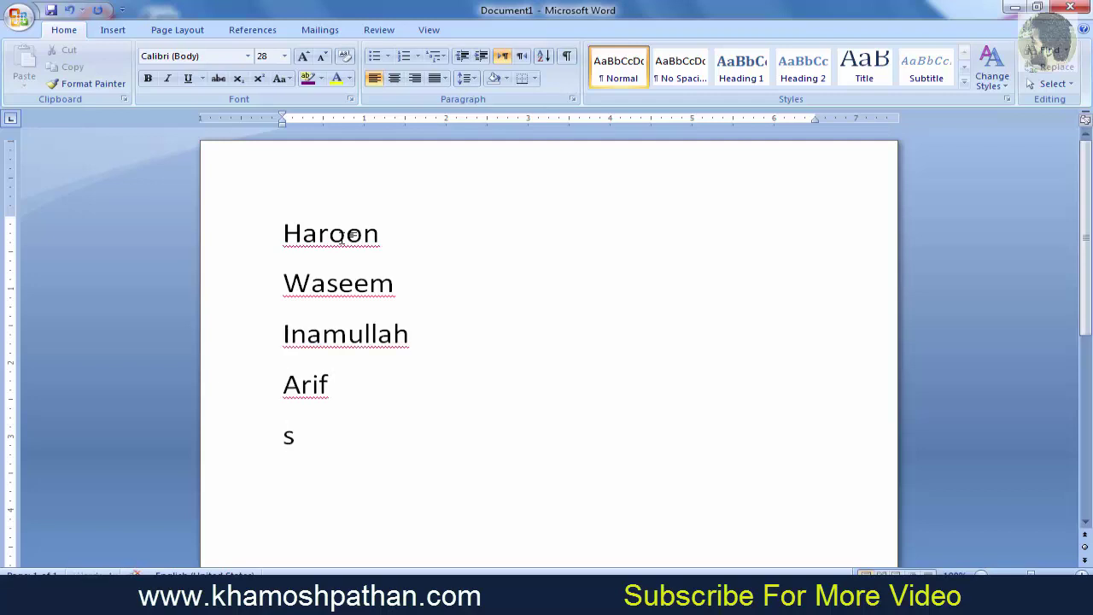
{"action": "type", "text": "ah"}
{"action": "key", "text": "BackSpace"}
{"action": "key", "text": "BackSpace"}
{"action": "type", "text": "h"}
{"action": "type", "text": "oaib"}
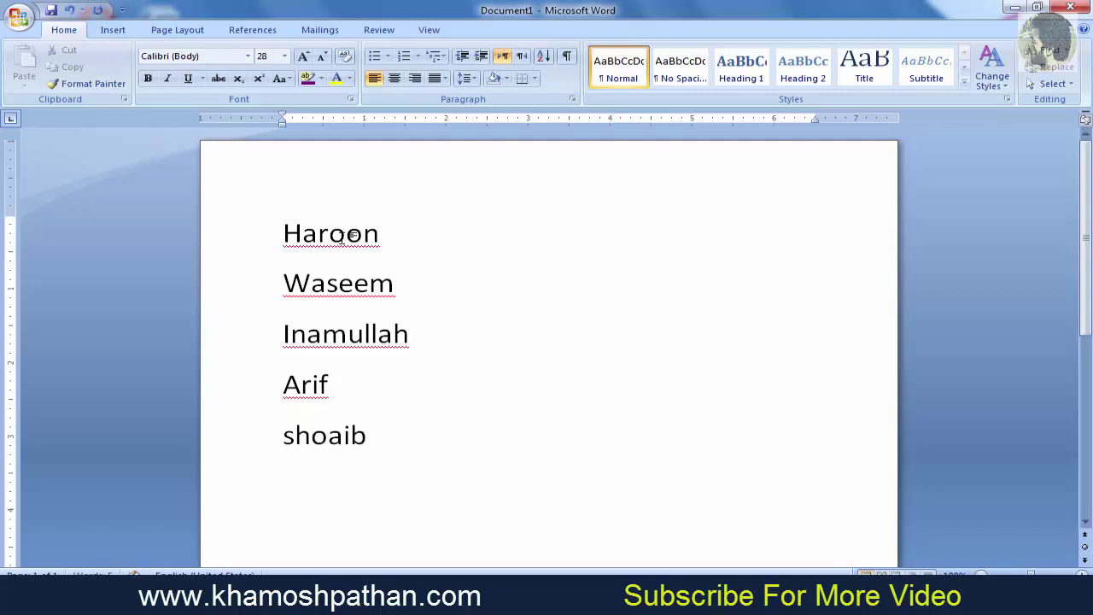
{"action": "key", "text": "Return"}
{"action": "type", "text": "zain"}
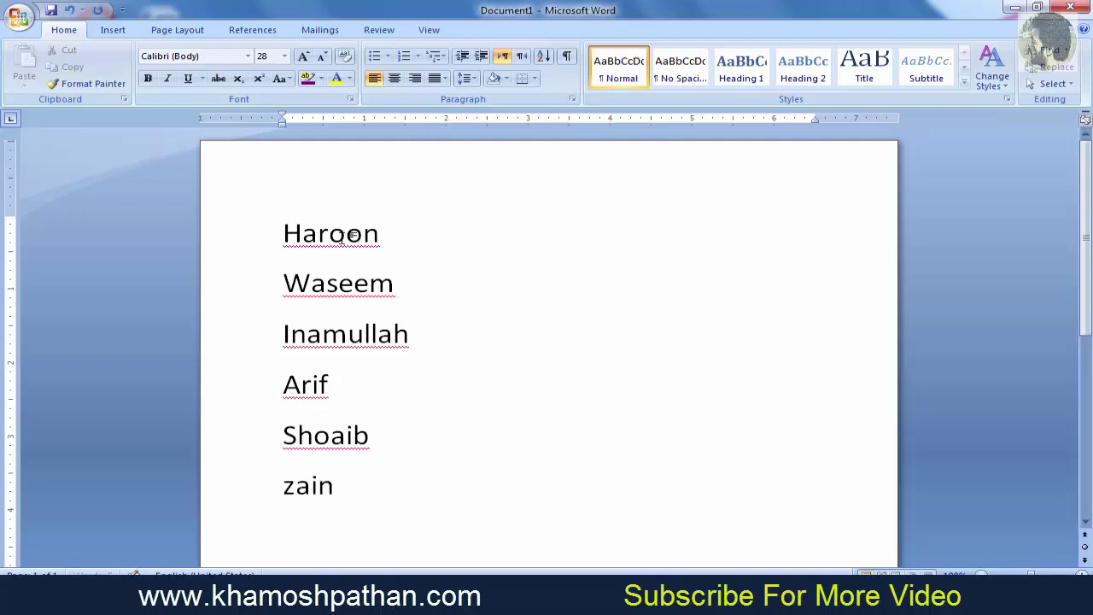
{"action": "type", "text": "ullh"}
{"action": "key", "text": "BackSpace"}
{"action": "type", "text": "a"}
{"action": "type", "text": "h"}
{"action": "key", "text": "Return"}
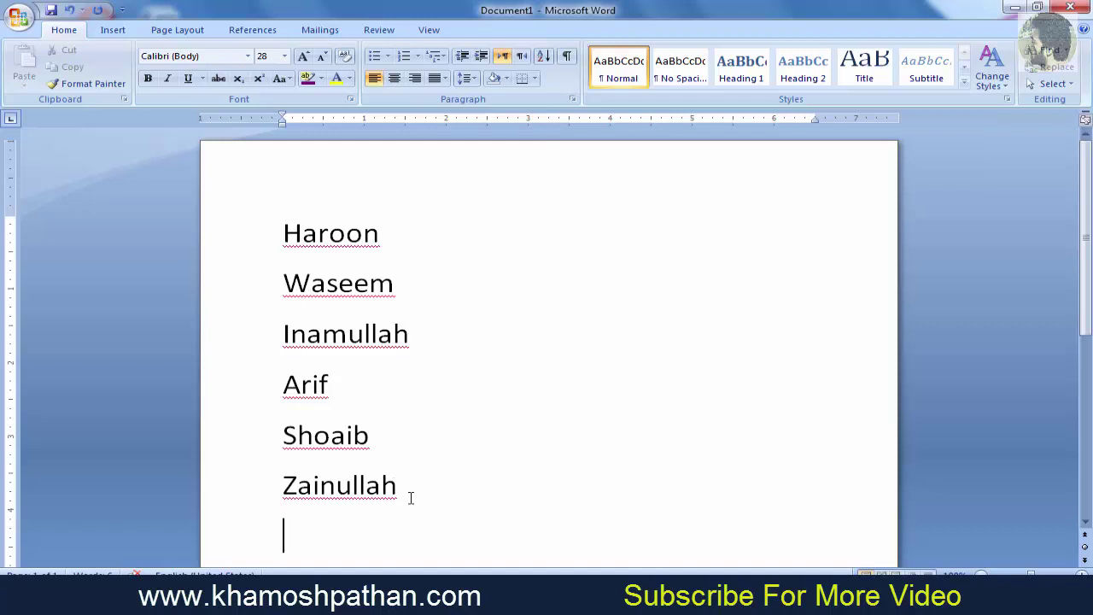
Select all six names and apply heart-shaped bullets from the Bullet Library
{"action": "left_click_drag", "start_coordinate": [410, 498], "coordinate": [346, 436]}
{"action": "mouse_move", "coordinate": [281, 182]}
{"action": "left_mouse_down"}
{"action": "mouse_move", "coordinate": [284, 143]}
{"action": "mouse_move", "coordinate": [281, 205]}
{"action": "left_mouse_up"}
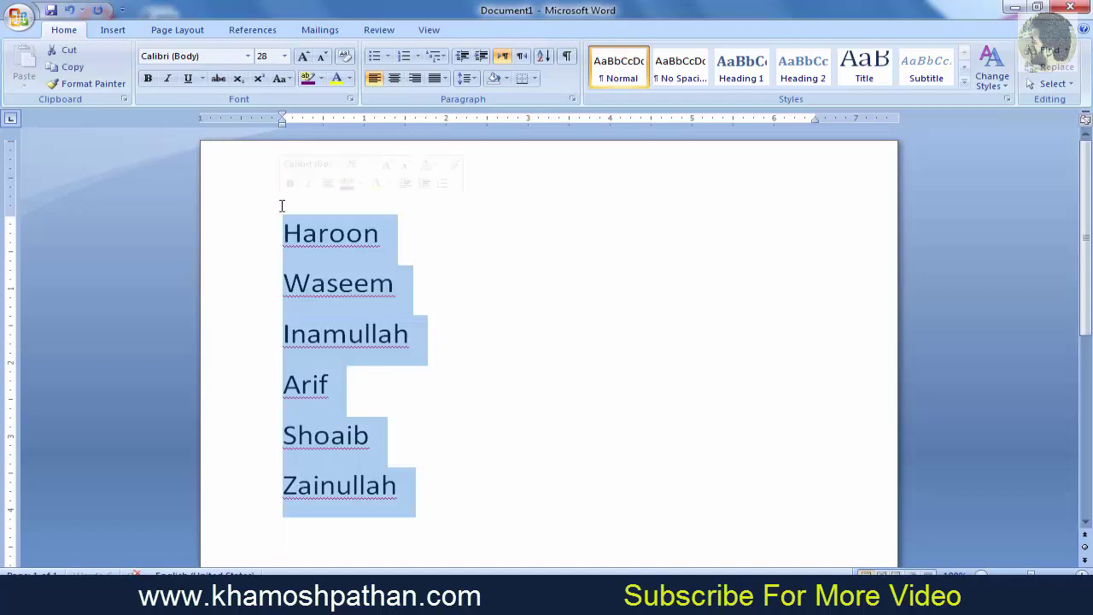
{"action": "left_click", "coordinate": [476, 245]}
{"action": "key", "text": "ctrl+a"}
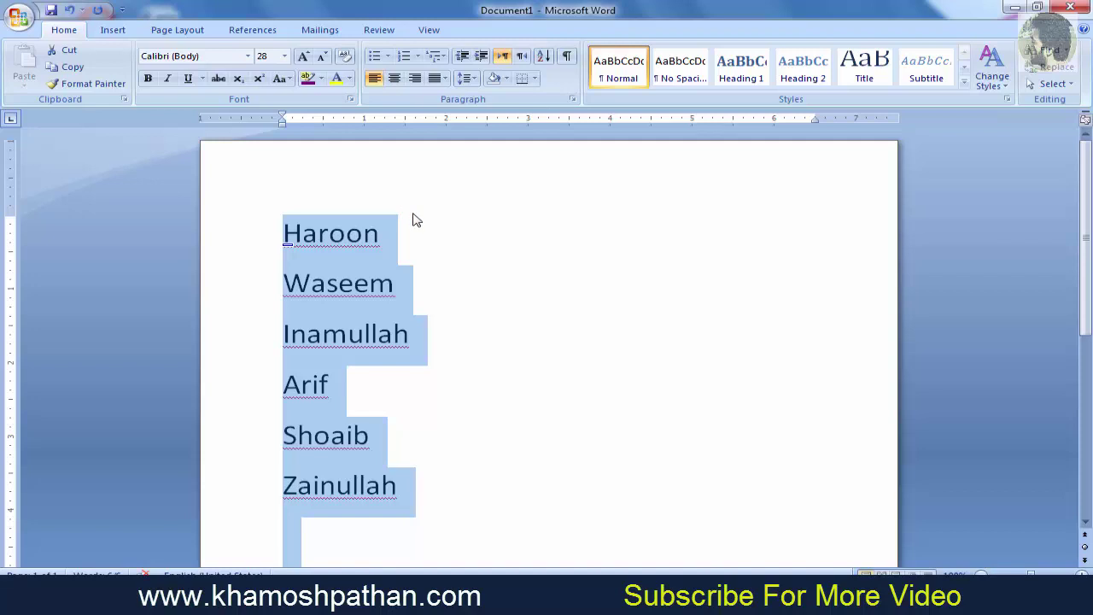
{"action": "left_click", "coordinate": [388, 58]}
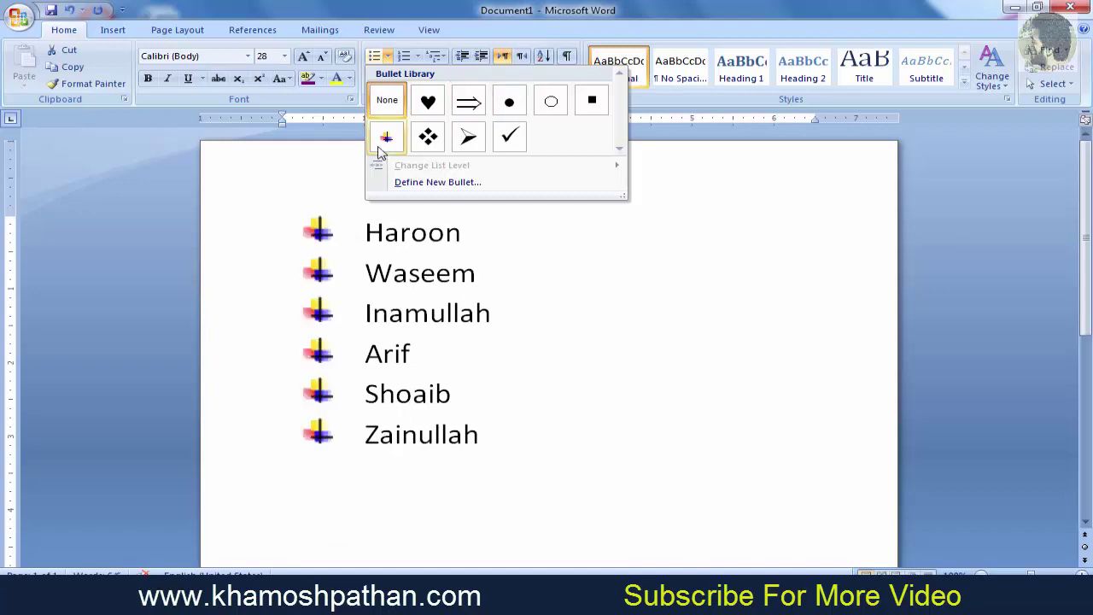
{"action": "left_click", "coordinate": [429, 102]}
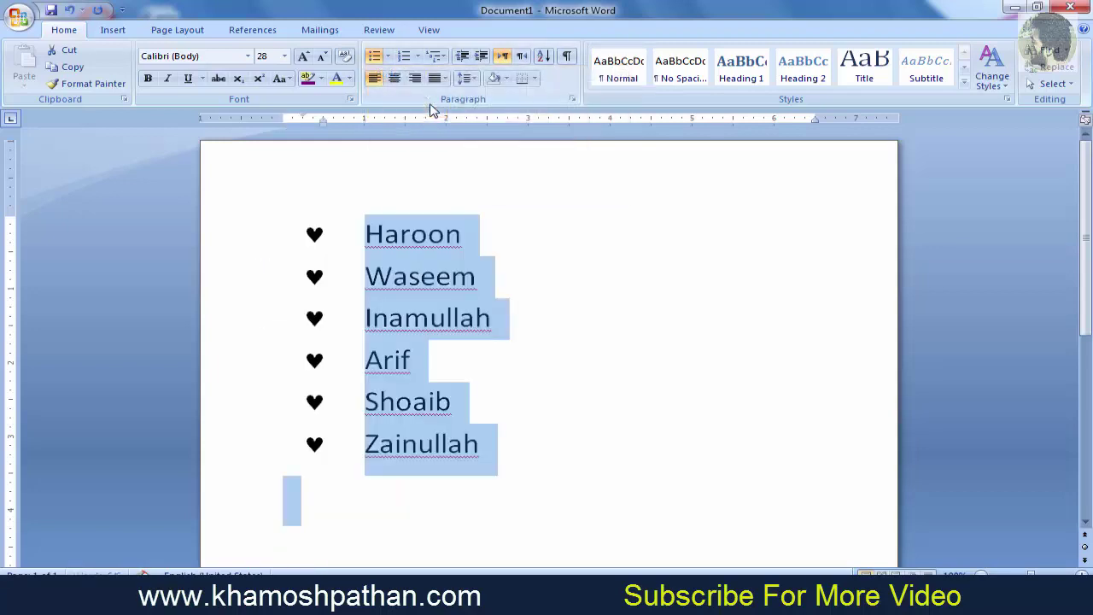
{"action": "left_click", "coordinate": [388, 56]}
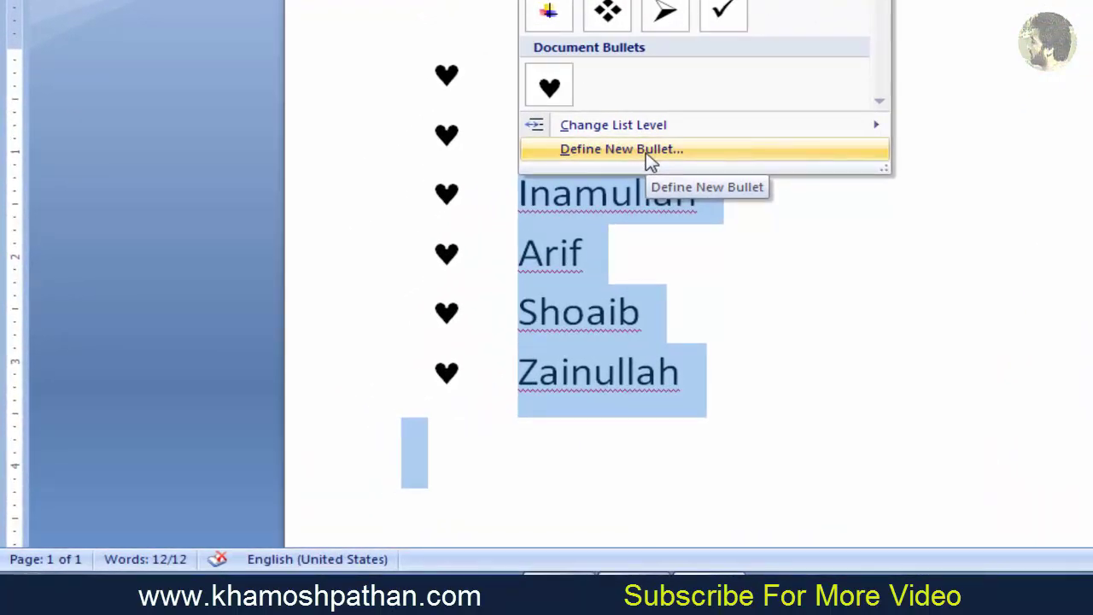
Define a new bullet using the ℜ symbol (Symbol font, code 194) for the list
{"action": "left_click", "coordinate": [646, 152]}
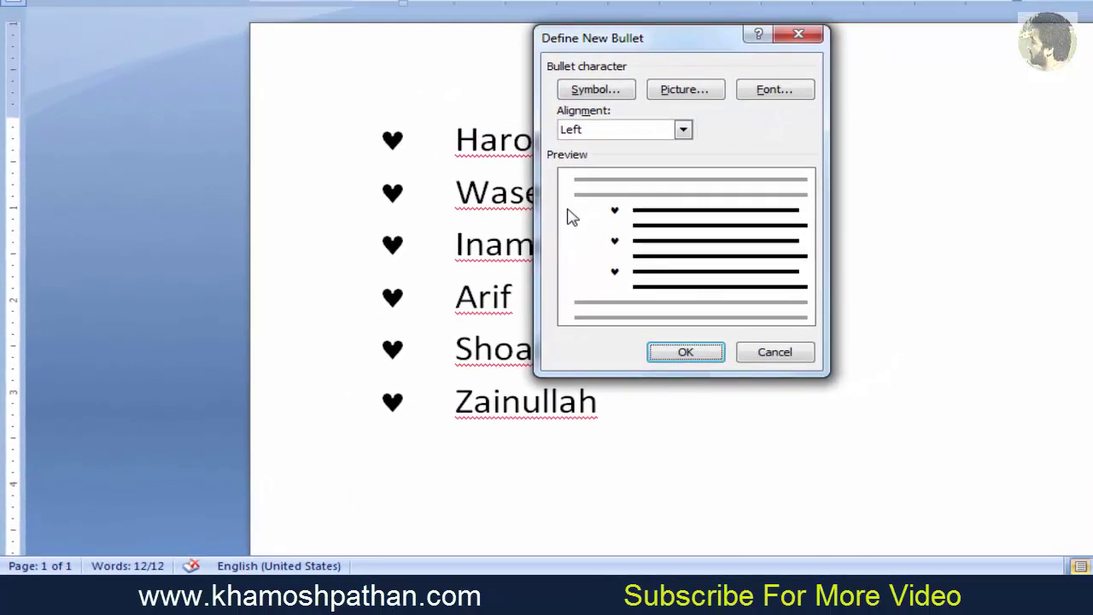
{"action": "left_click", "coordinate": [599, 91]}
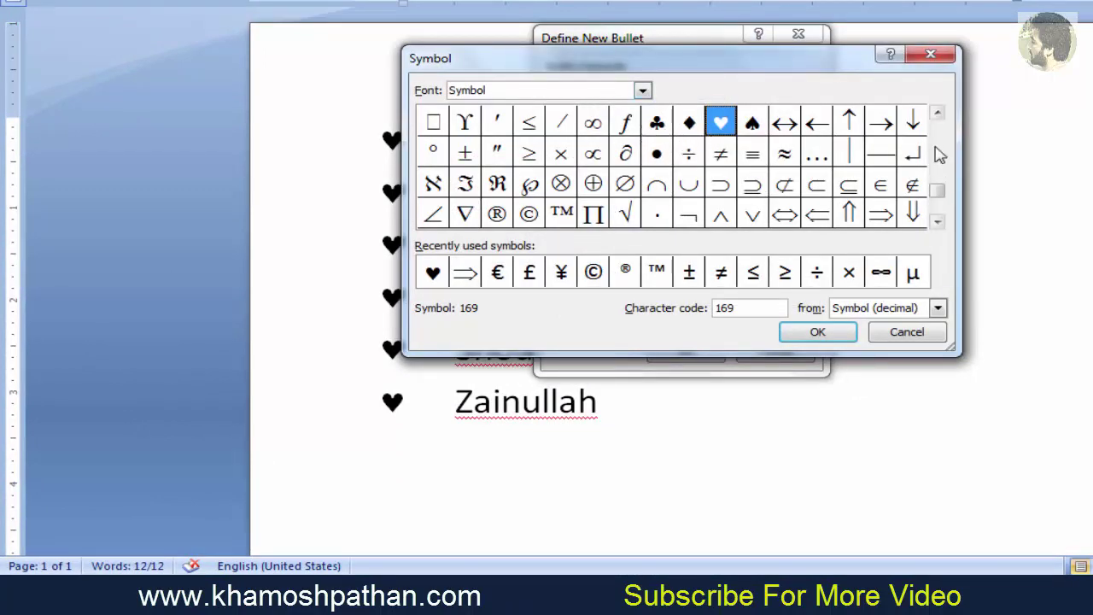
{"action": "mouse_move", "coordinate": [940, 199]}
{"action": "left_mouse_down"}
{"action": "mouse_move", "coordinate": [937, 169]}
{"action": "mouse_move", "coordinate": [937, 221]}
{"action": "left_mouse_up"}
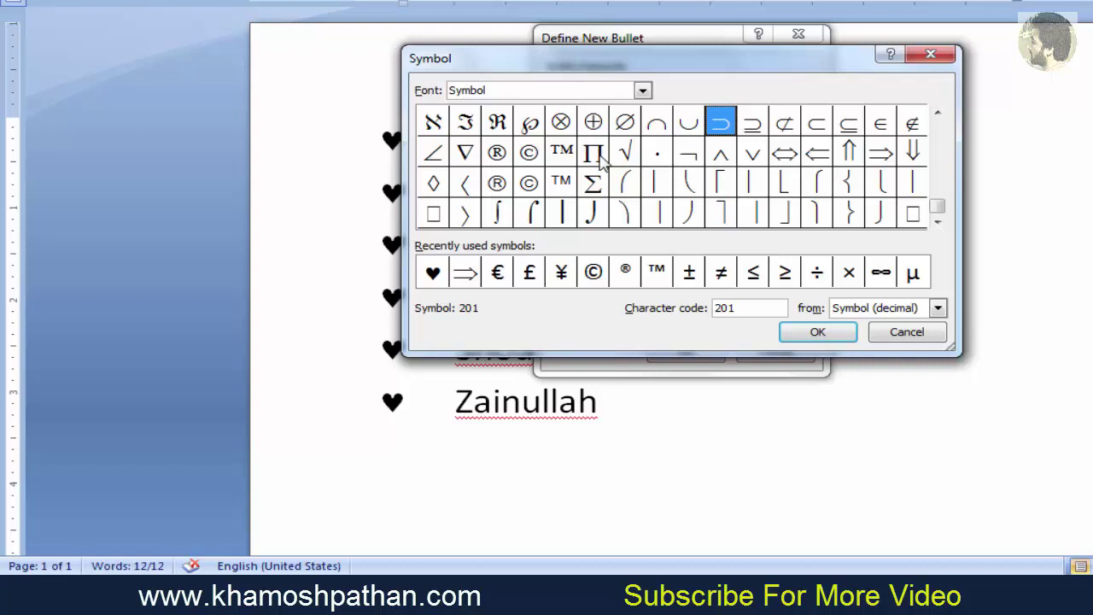
{"action": "left_click", "coordinate": [497, 123]}
{"action": "left_click", "coordinate": [827, 330]}
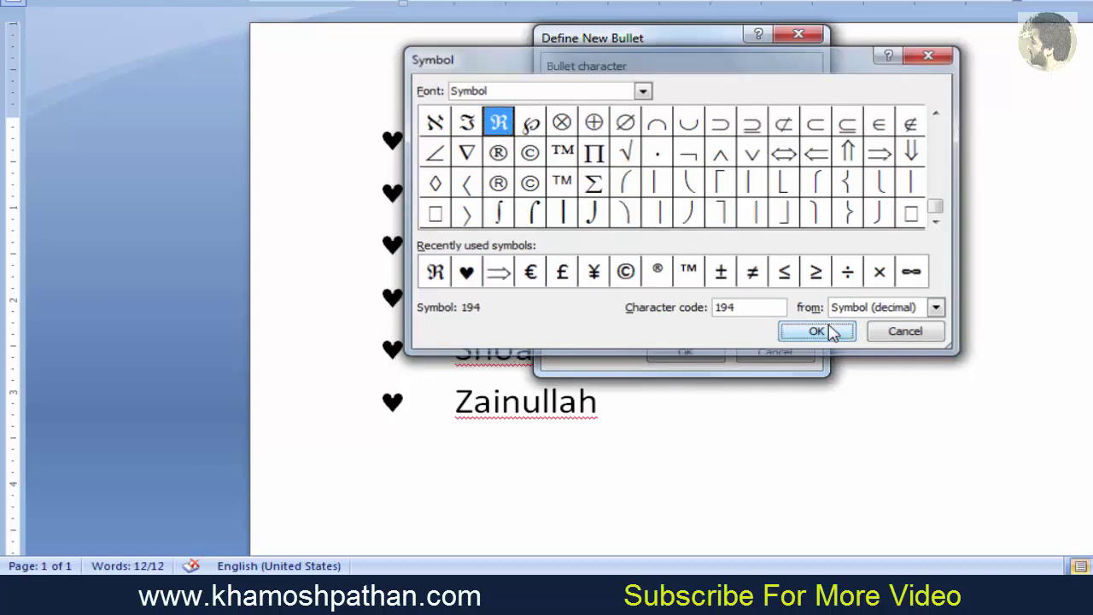
{"action": "left_click", "coordinate": [688, 353]}
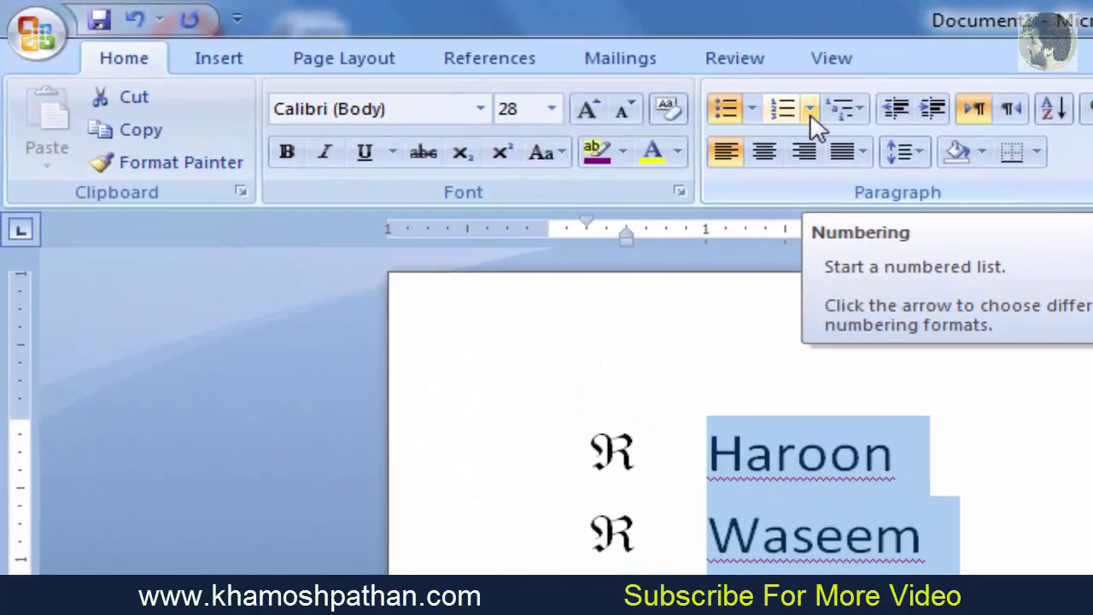
Dismiss the colour-scheme warning and number the list in the 1) 2) 3) style
{"action": "left_click", "coordinate": [810, 111]}
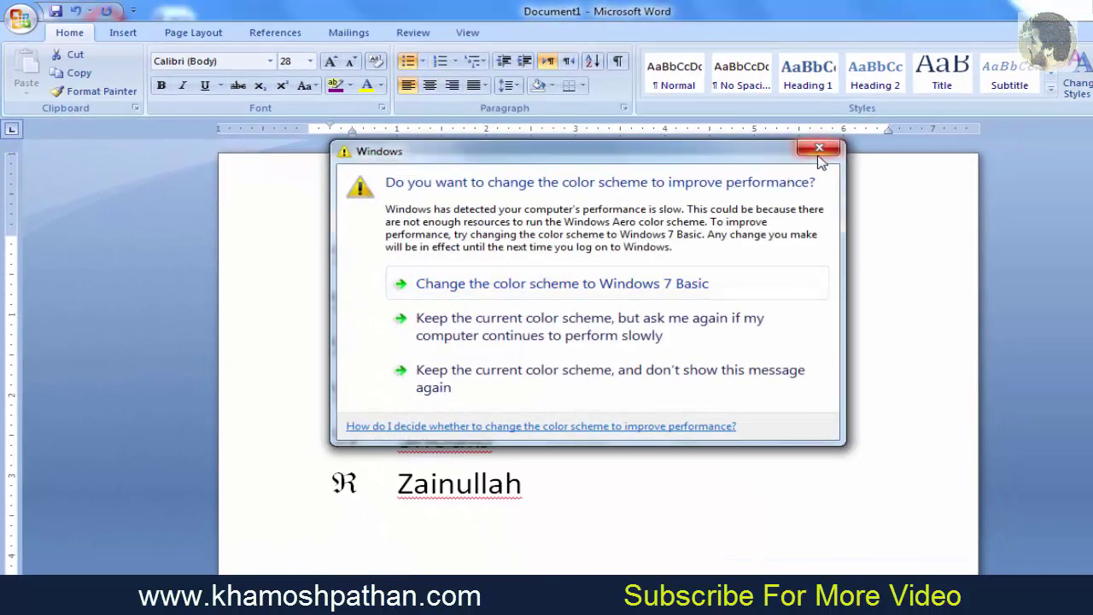
{"action": "left_click", "coordinate": [820, 149]}
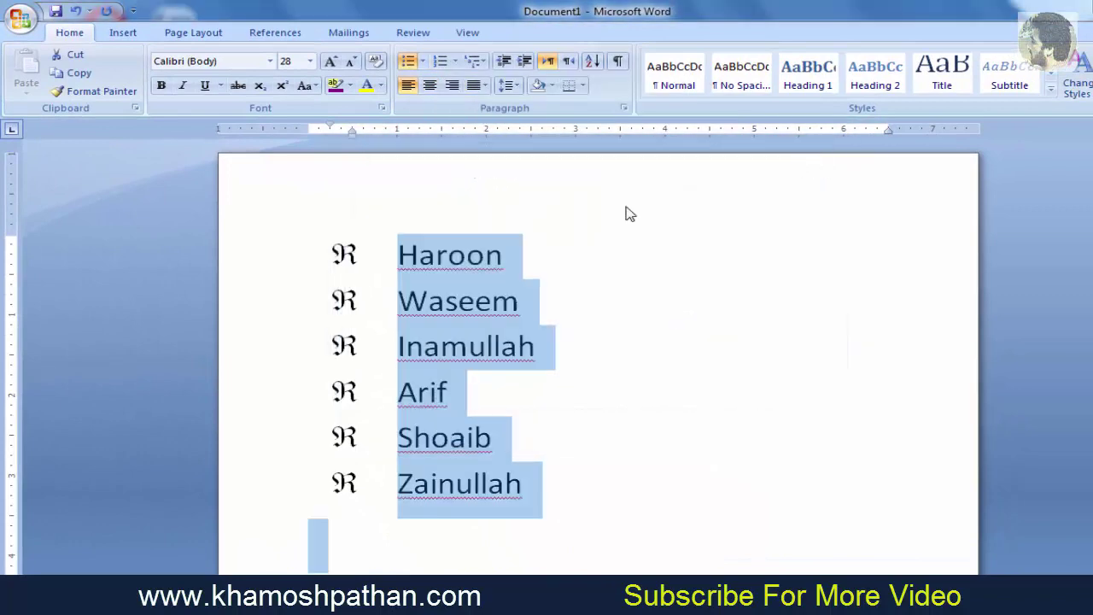
{"action": "left_click", "coordinate": [455, 60]}
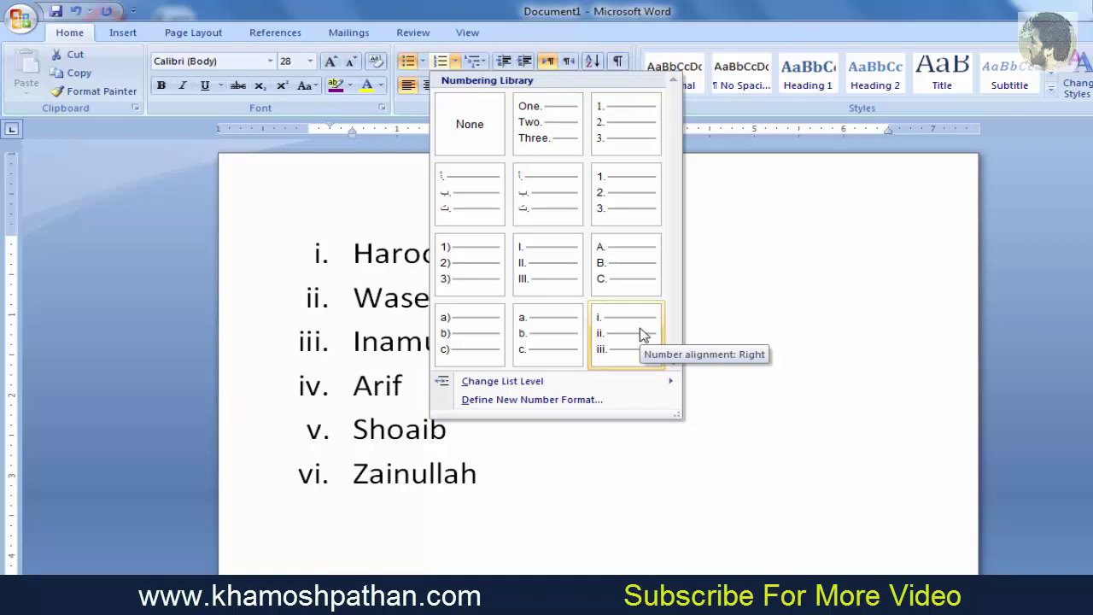
{"action": "left_click", "coordinate": [468, 277]}
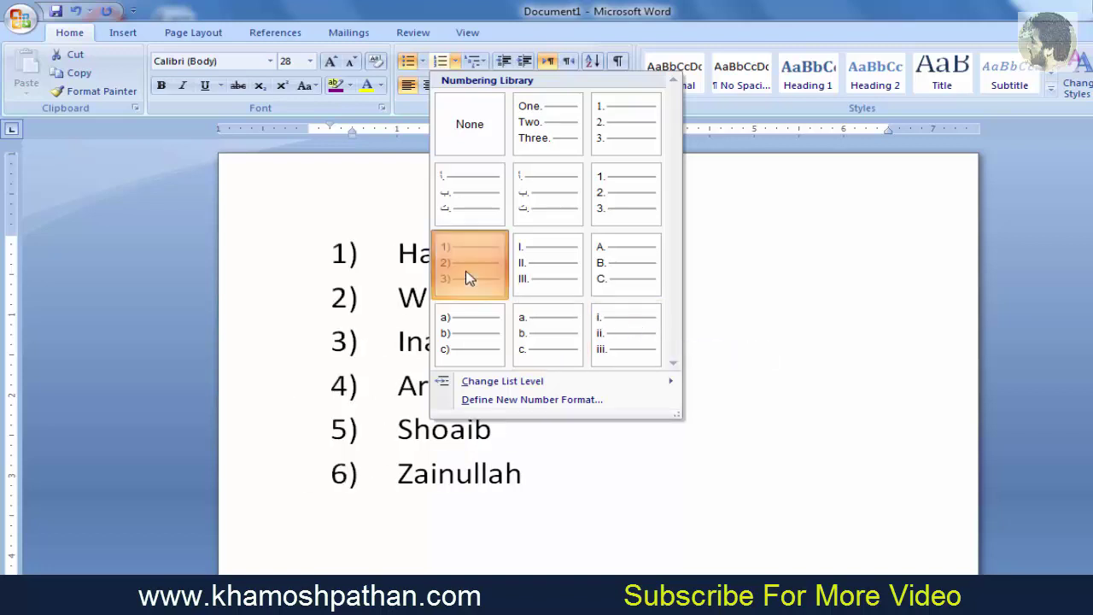
{"action": "left_click", "coordinate": [457, 62]}
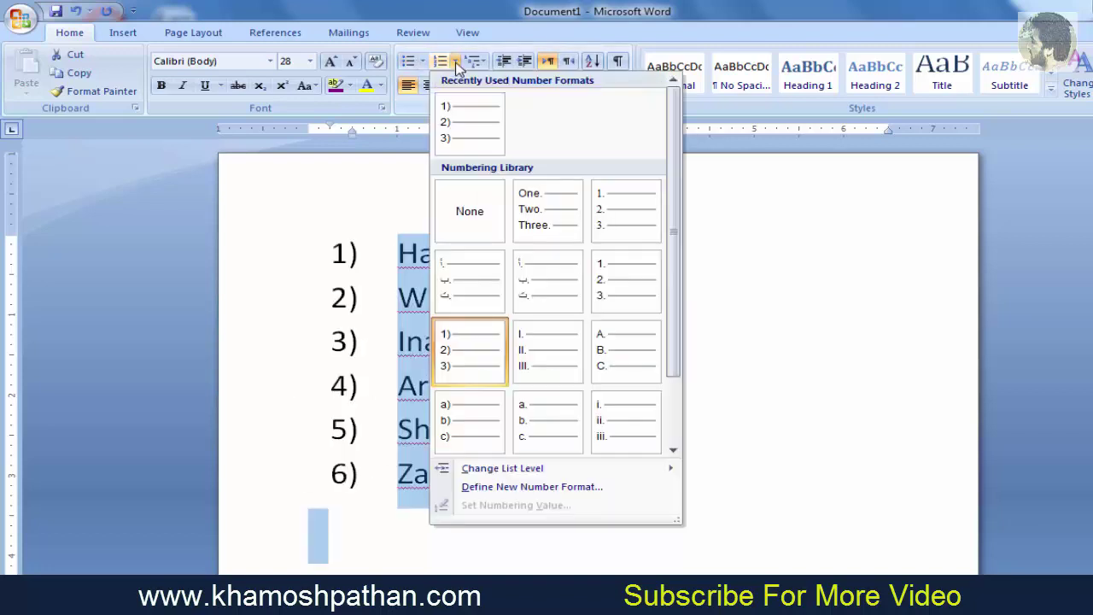
Define a new number format with the '1st, 2nd, 3rd' style, labelling names 1st) to 6th)
{"action": "left_click", "coordinate": [521, 487]}
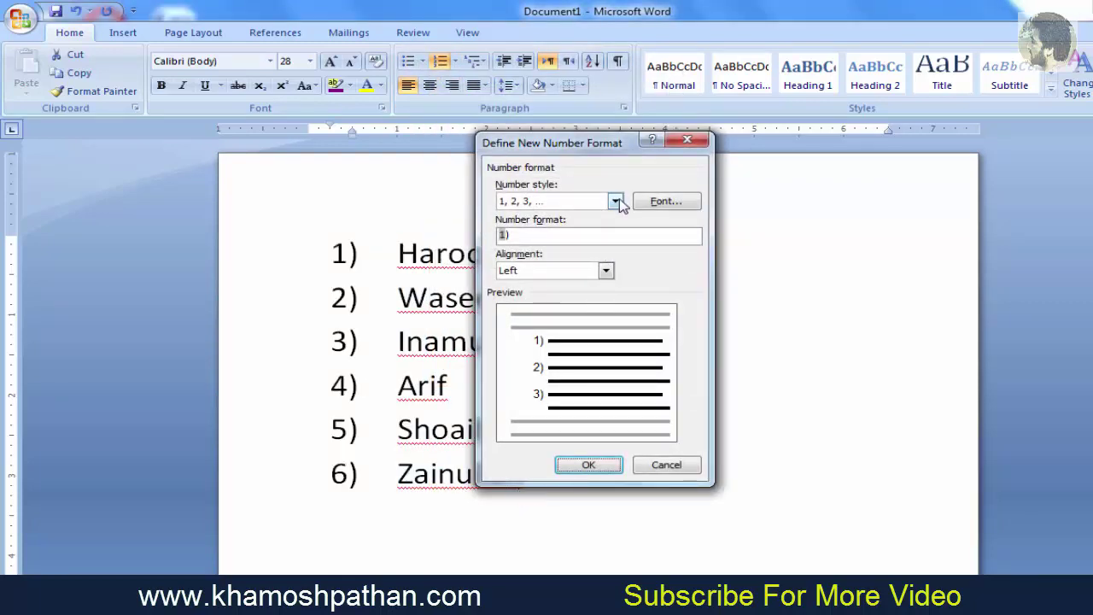
{"action": "left_click", "coordinate": [615, 202]}
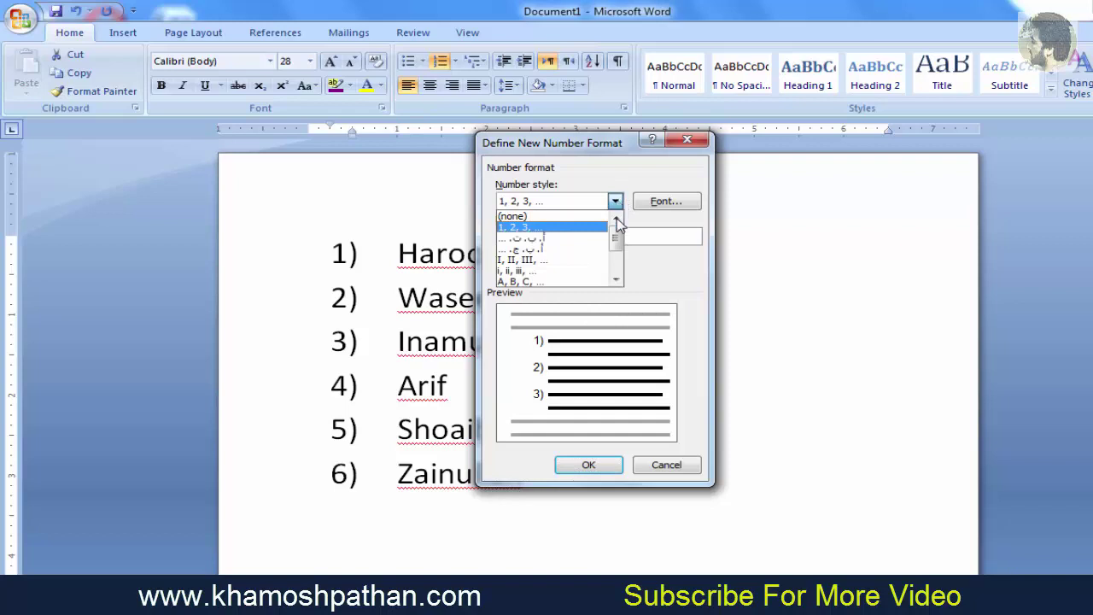
{"action": "left_click_drag", "start_coordinate": [617, 242], "coordinate": [617, 266]}
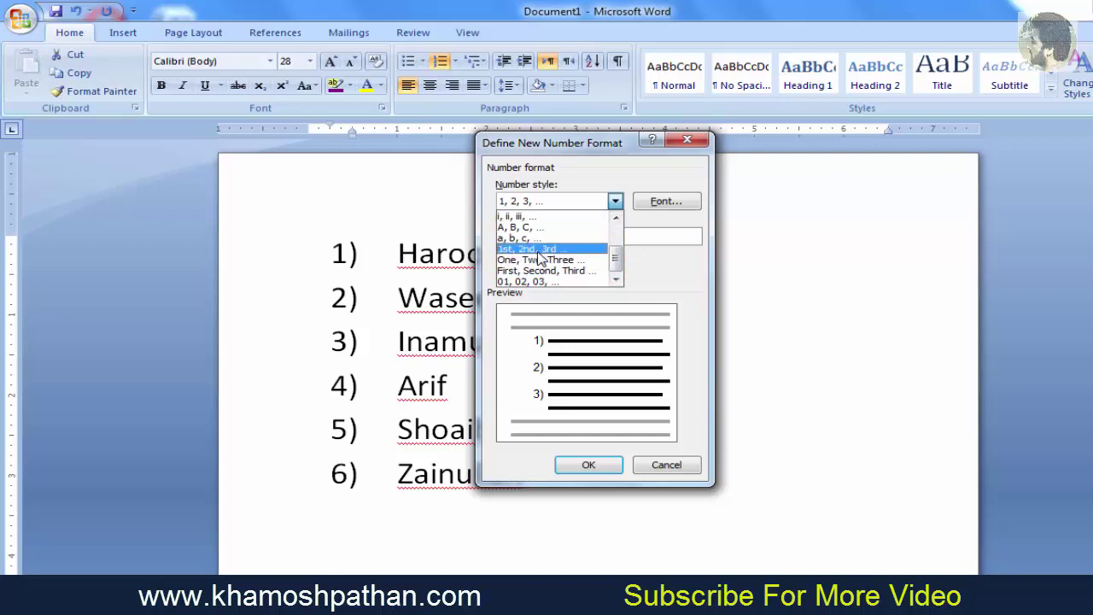
{"action": "left_click", "coordinate": [538, 254]}
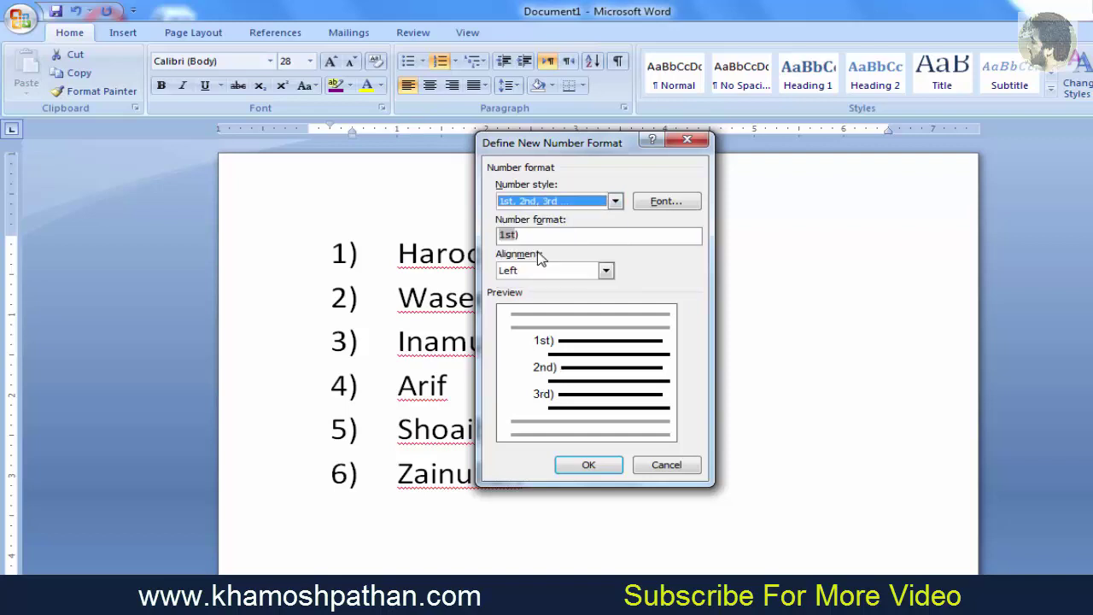
{"action": "left_click", "coordinate": [590, 466]}
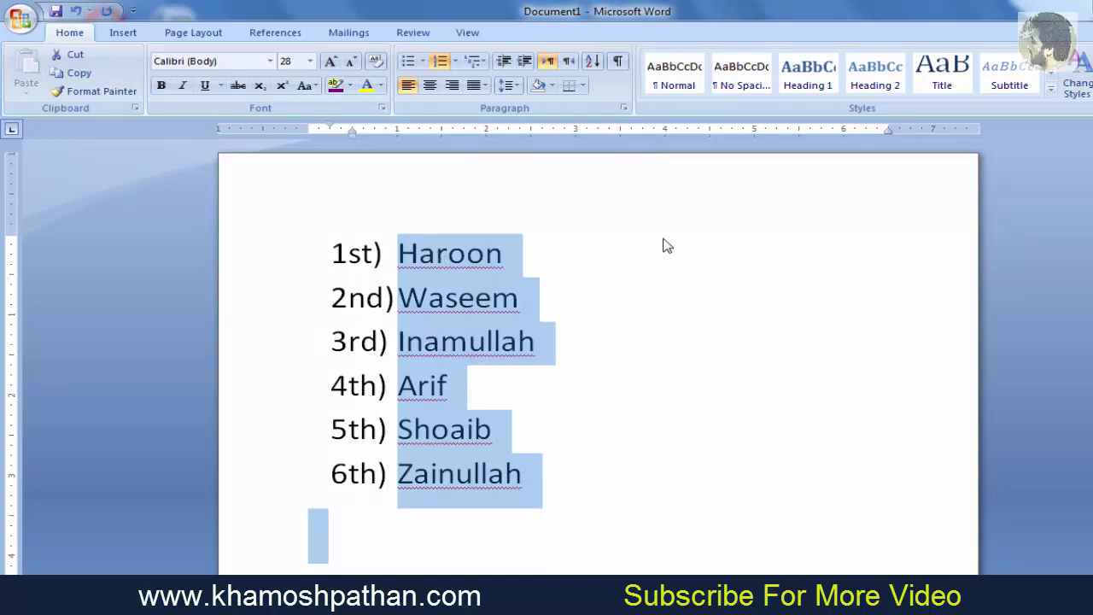
Try the 1) a) i), 1. 1.1. 1.1.1. and diamond-bullet multilevel list styles on the names
{"action": "left_click", "coordinate": [485, 69]}
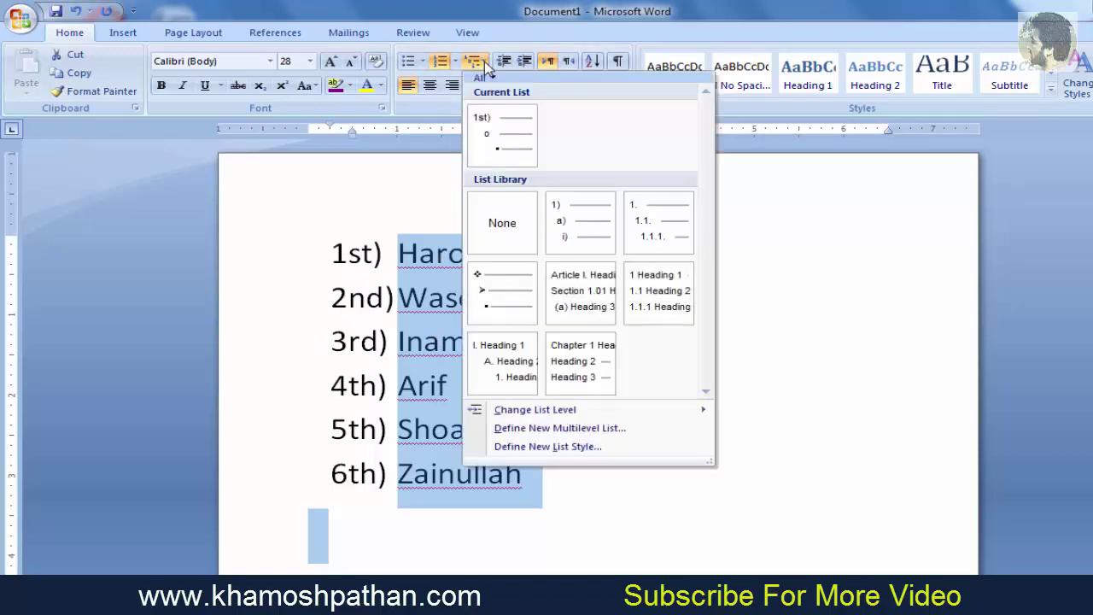
{"action": "mouse_move", "coordinate": [580, 231]}
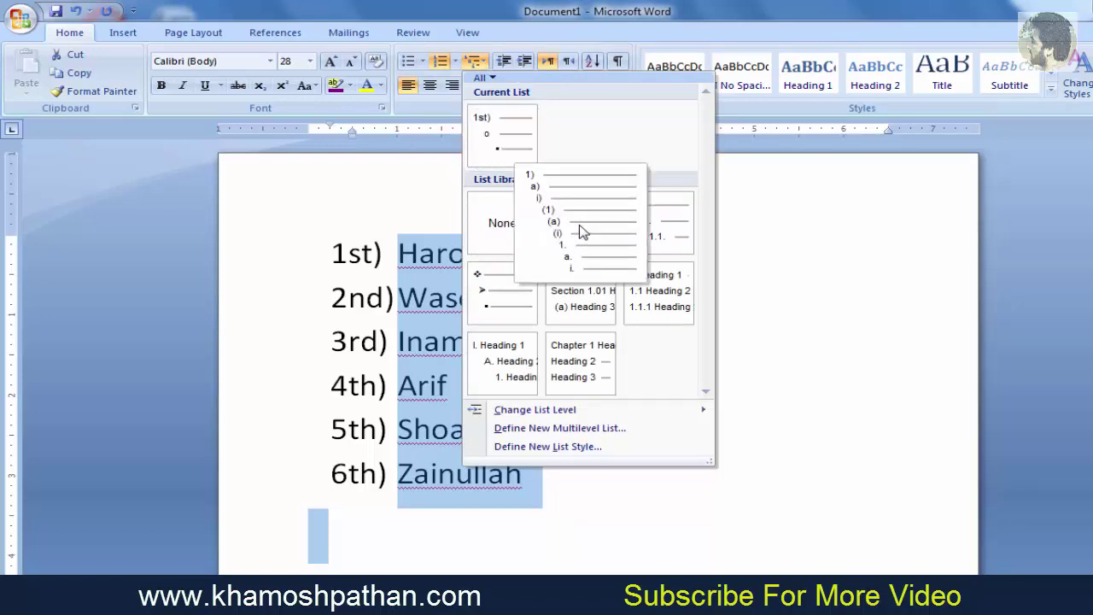
{"action": "left_click", "coordinate": [580, 231]}
{"action": "left_click", "coordinate": [485, 66]}
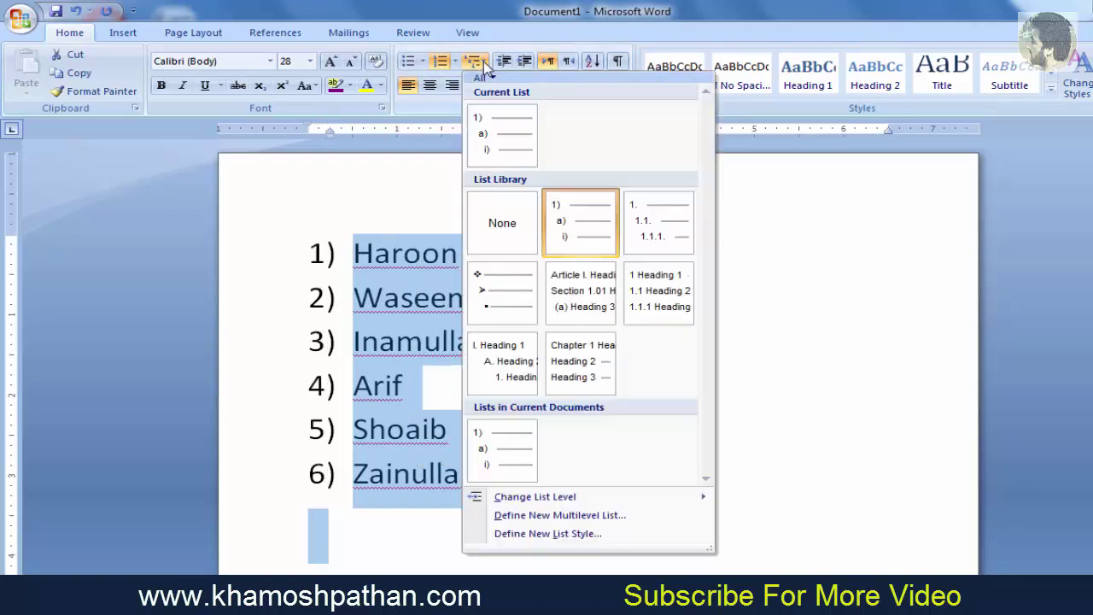
{"action": "left_click", "coordinate": [647, 232]}
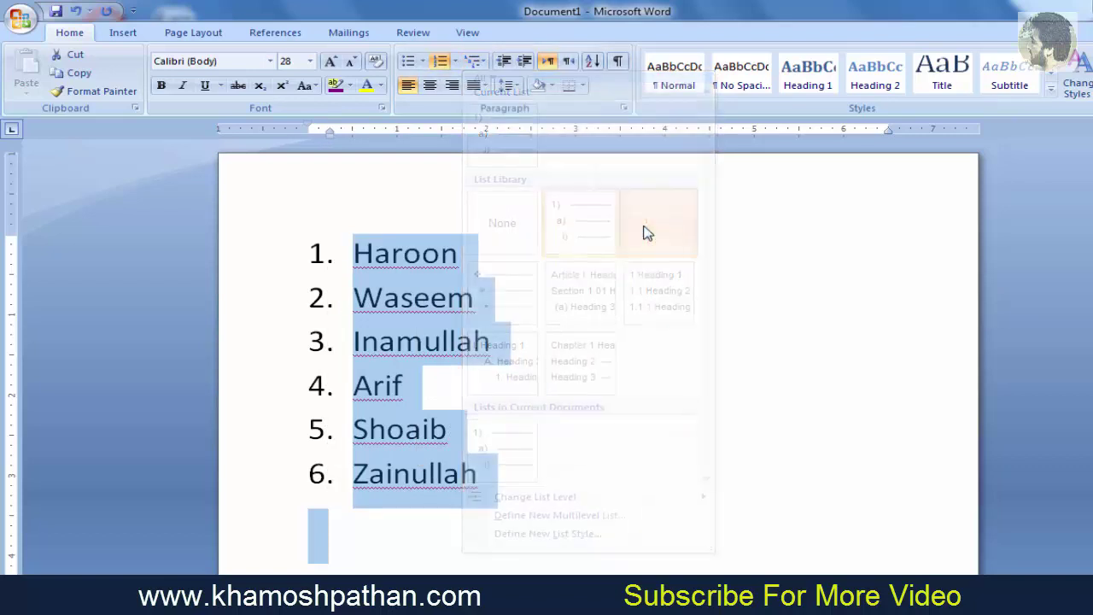
{"action": "left_click", "coordinate": [481, 65]}
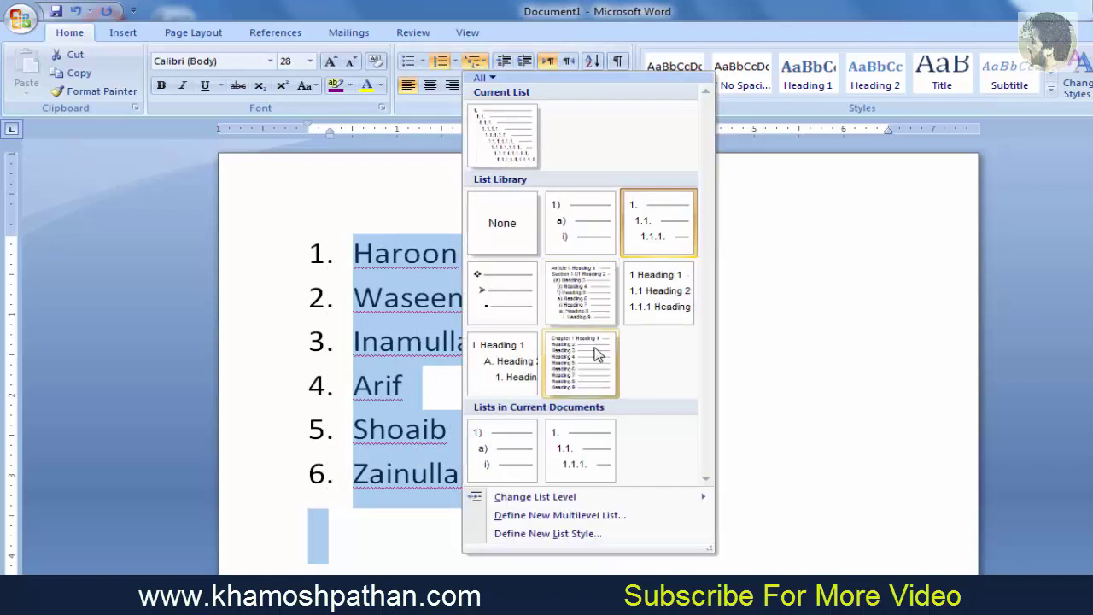
{"action": "left_click", "coordinate": [495, 294]}
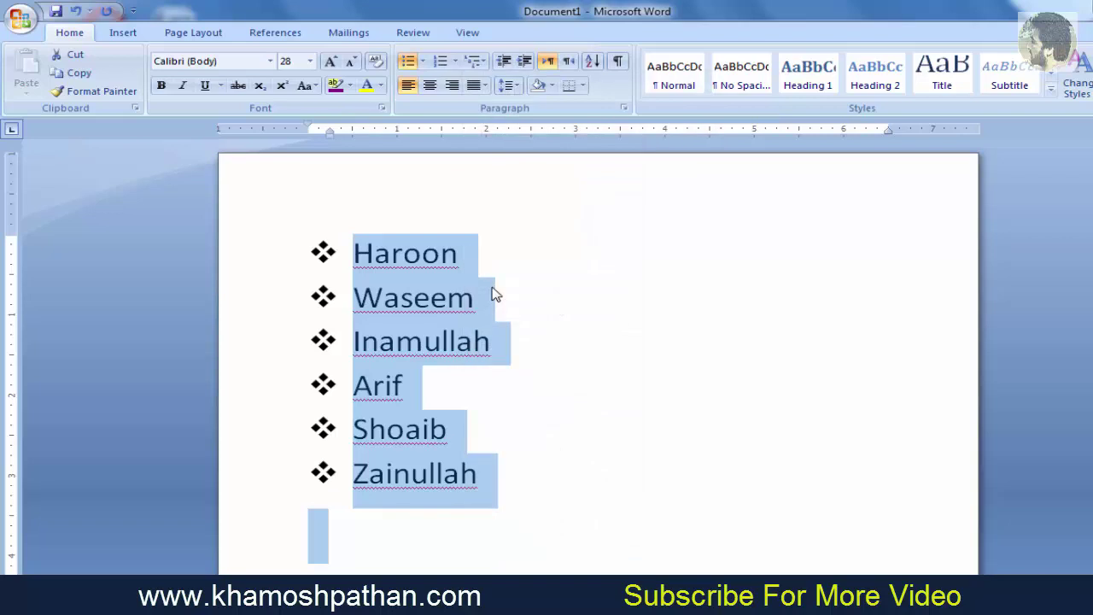
Try the Article/Section and 1 Heading 1 styles, then settle on the 1) a) i) style
{"action": "left_click", "coordinate": [485, 66]}
{"action": "mouse_move", "coordinate": [579, 297]}
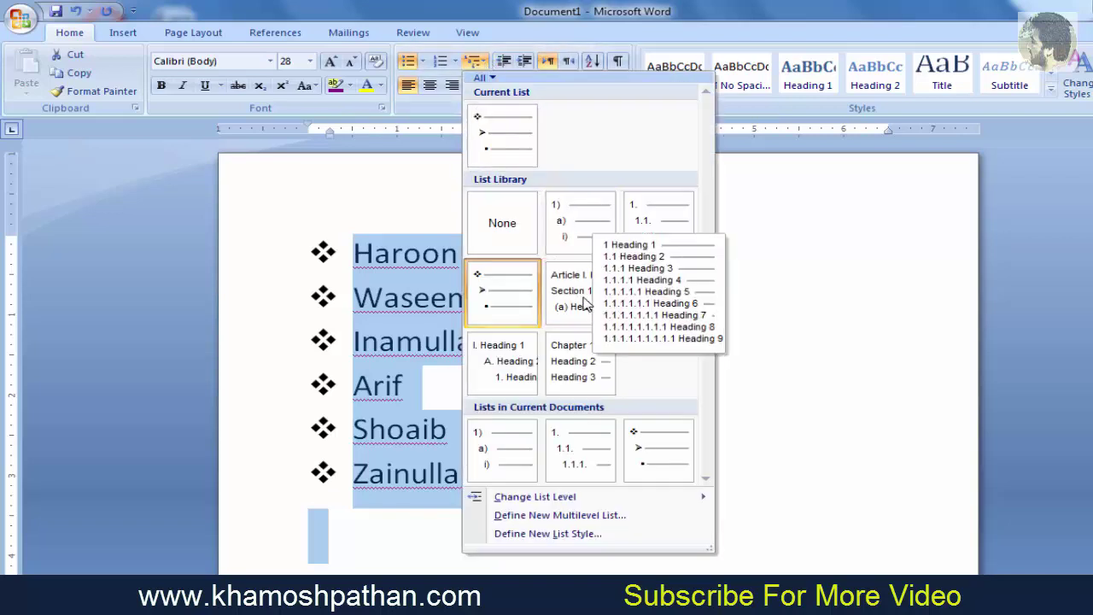
{"action": "left_click", "coordinate": [580, 296]}
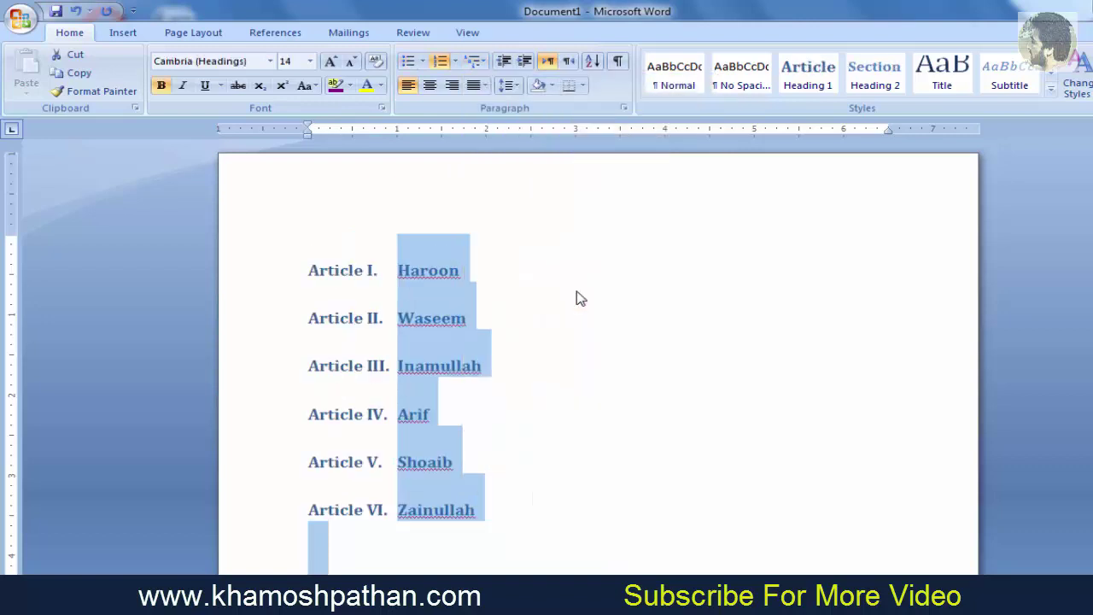
{"action": "left_click", "coordinate": [475, 61]}
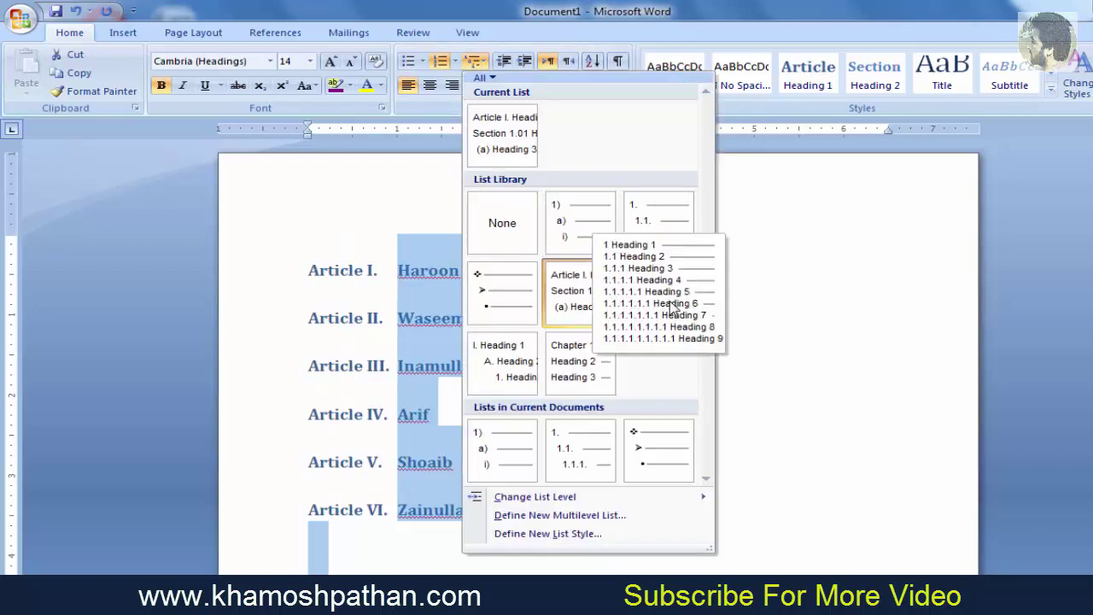
{"action": "left_click", "coordinate": [671, 304]}
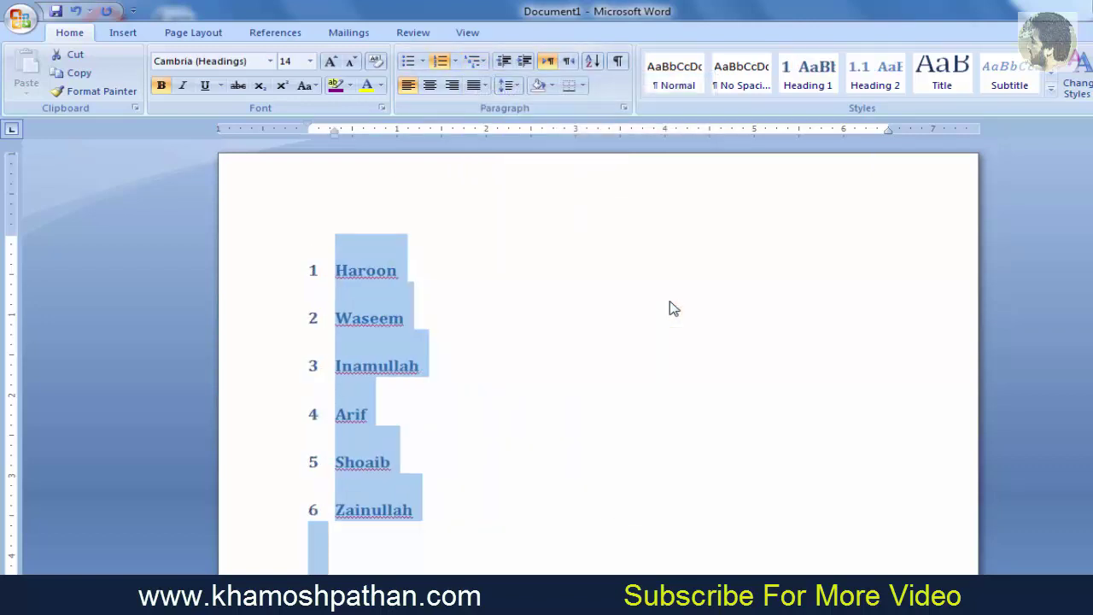
{"action": "left_click", "coordinate": [480, 65]}
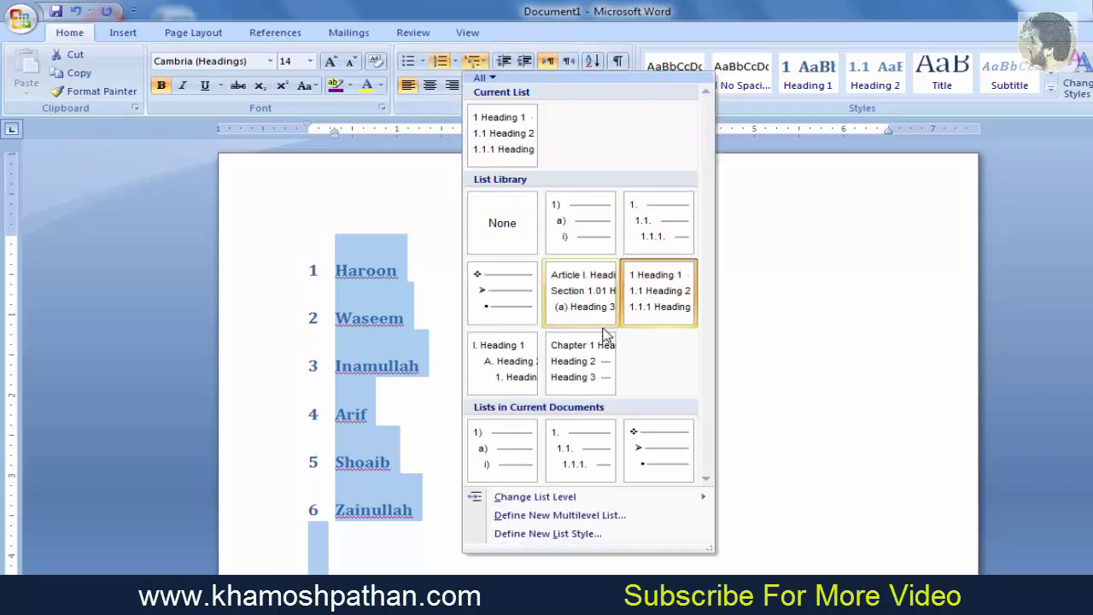
{"action": "mouse_move", "coordinate": [496, 357]}
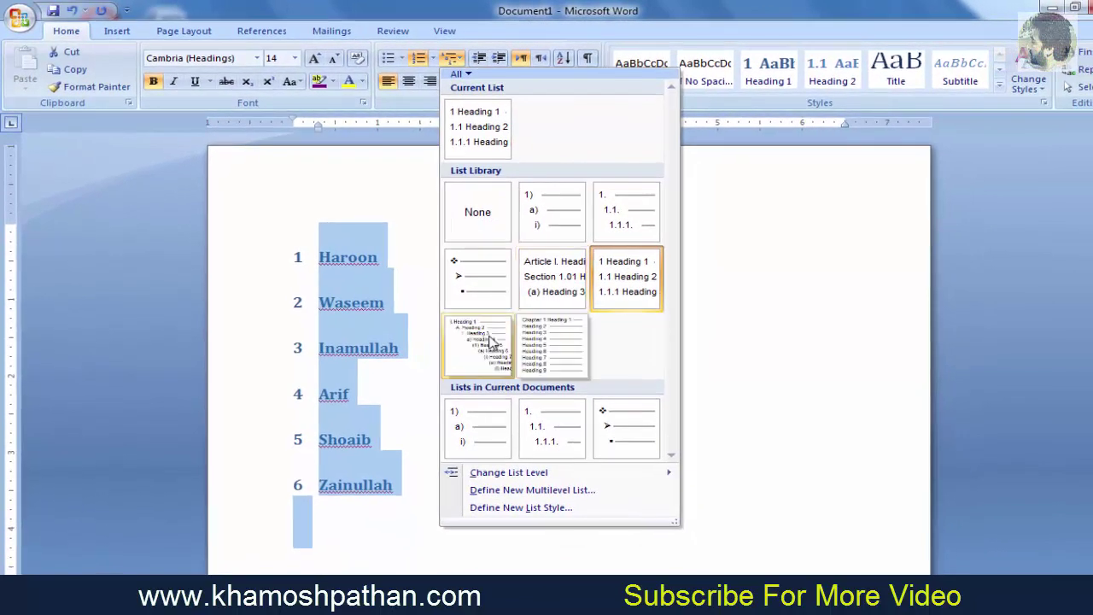
{"action": "left_click", "coordinate": [481, 437]}
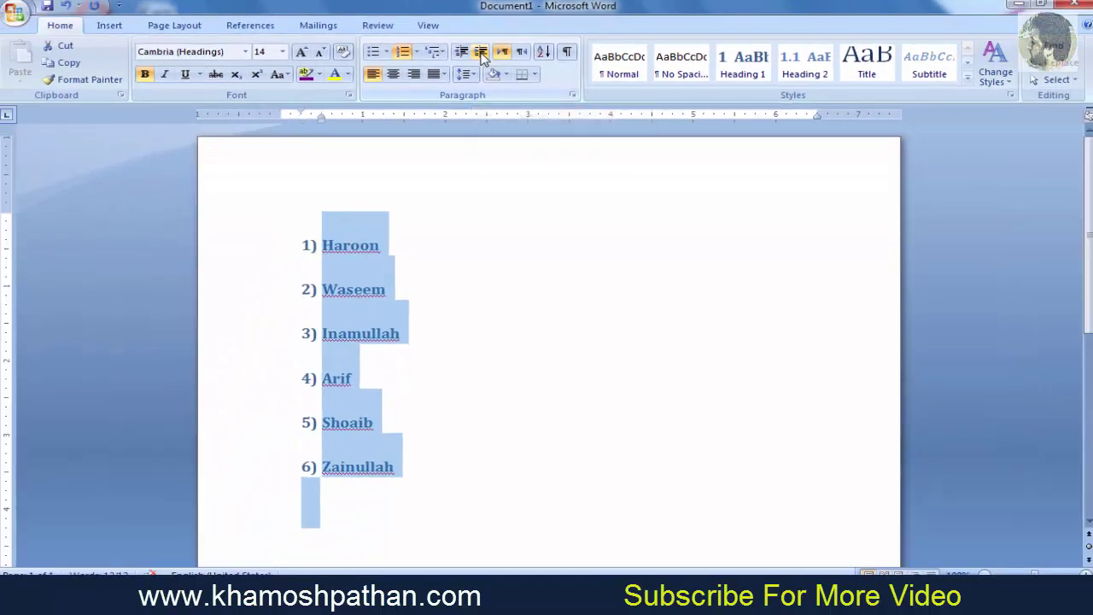
{"action": "left_click", "coordinate": [481, 52]}
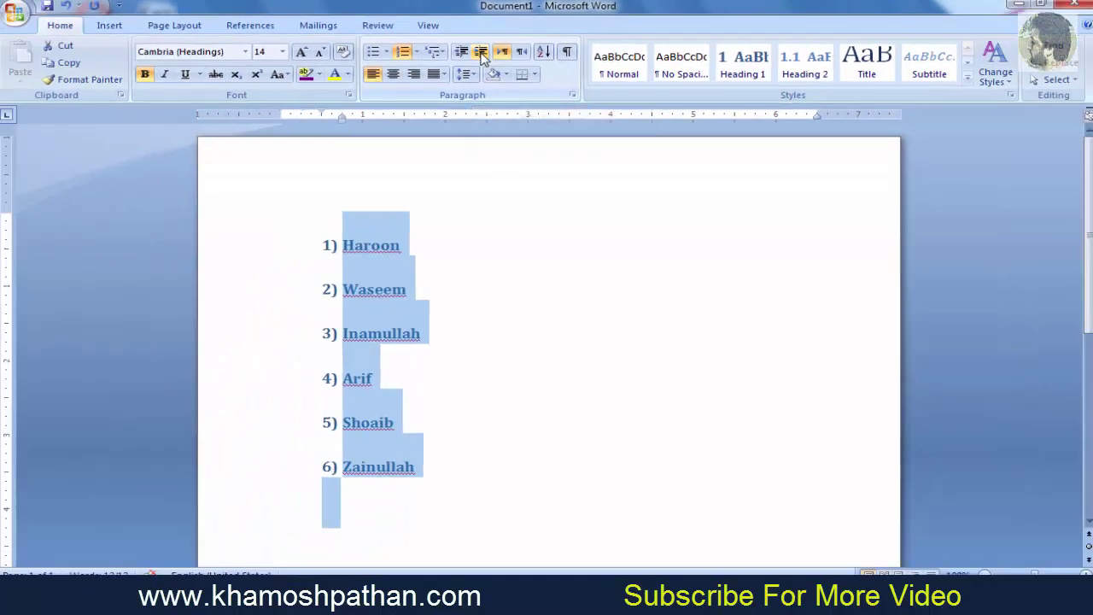
{"action": "left_click", "coordinate": [481, 52]}
{"action": "left_click", "coordinate": [481, 52]}
{"action": "left_click", "coordinate": [481, 53]}
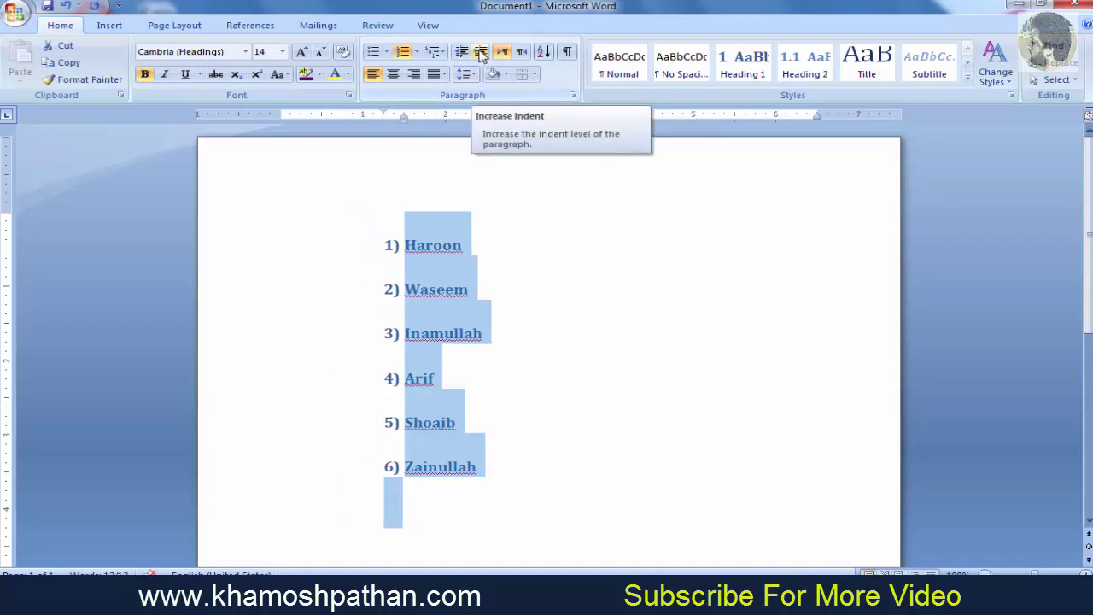
{"action": "left_click", "coordinate": [480, 53]}
{"action": "left_click", "coordinate": [481, 52]}
{"action": "left_click", "coordinate": [481, 52]}
{"action": "left_click", "coordinate": [480, 52]}
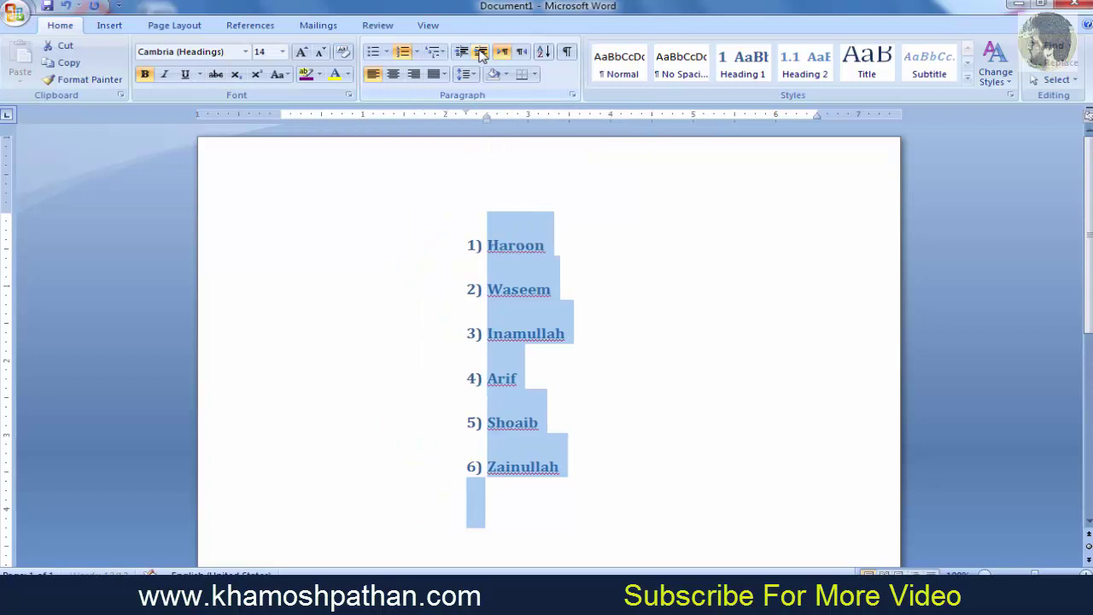
{"action": "left_click", "coordinate": [481, 52]}
{"action": "left_click", "coordinate": [481, 52]}
{"action": "left_click", "coordinate": [481, 52]}
{"action": "left_click", "coordinate": [480, 52]}
{"action": "left_click", "coordinate": [481, 52]}
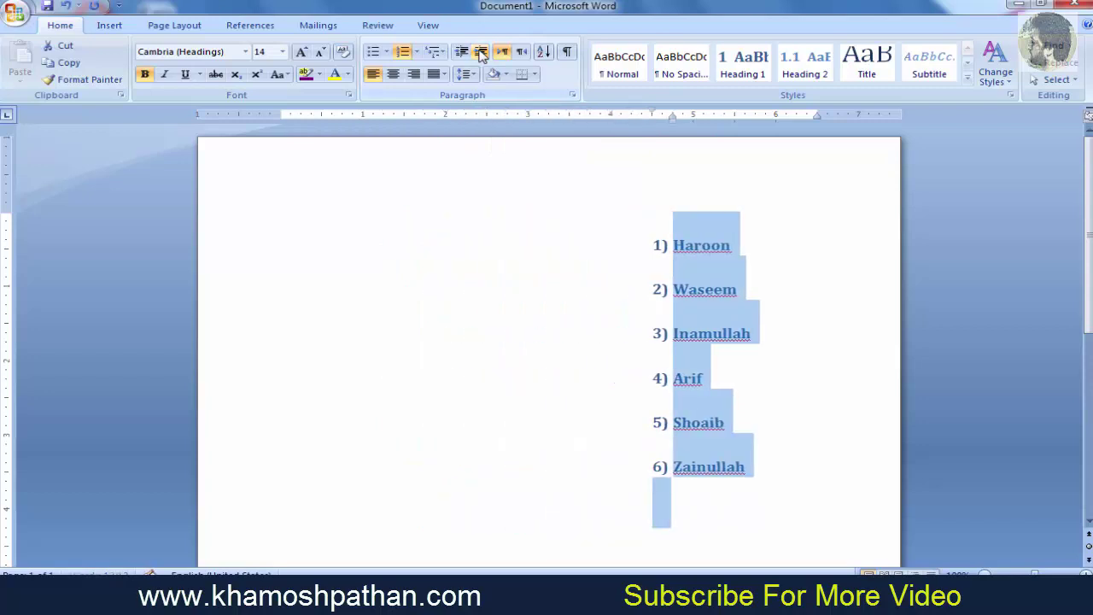
{"action": "left_click", "coordinate": [461, 53]}
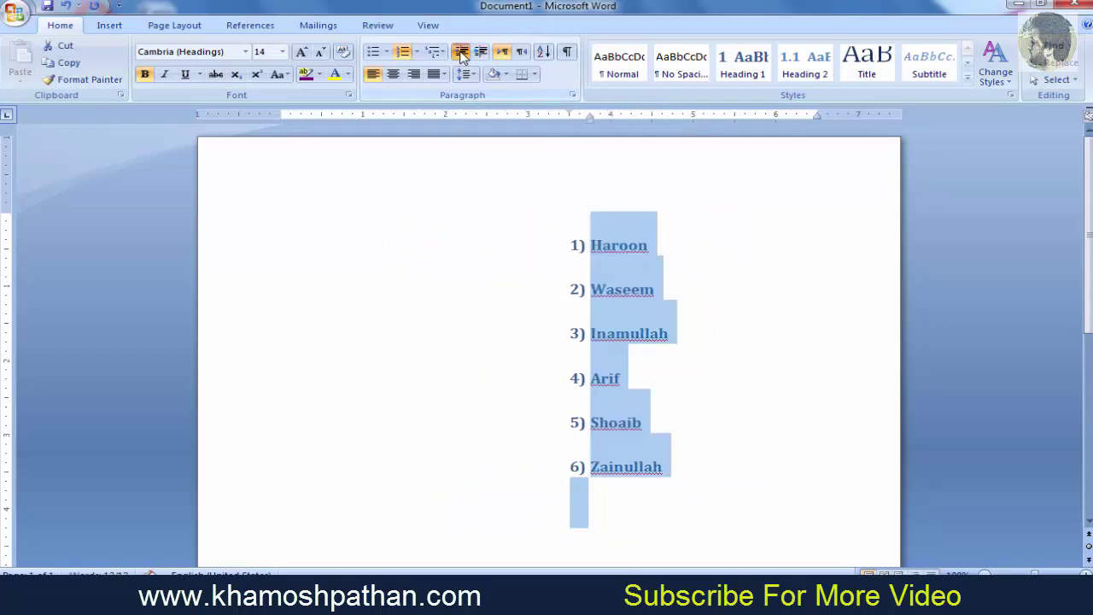
{"action": "left_click", "coordinate": [460, 52]}
{"action": "left_click", "coordinate": [461, 53]}
{"action": "left_click", "coordinate": [460, 53]}
{"action": "left_click", "coordinate": [460, 53]}
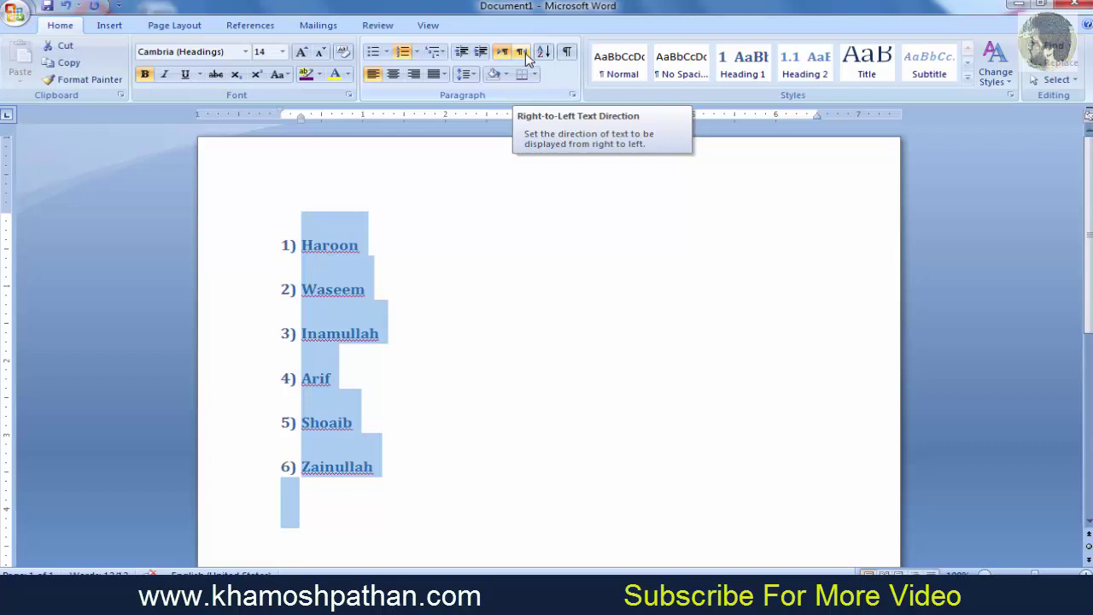
{"action": "left_click", "coordinate": [526, 53]}
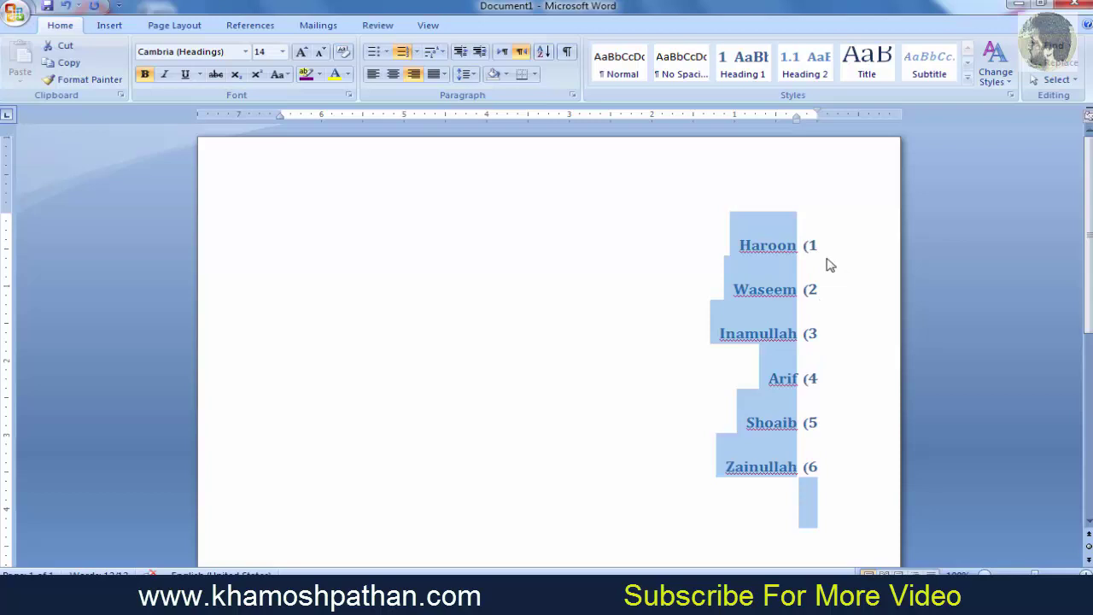
{"action": "left_click", "coordinate": [505, 54]}
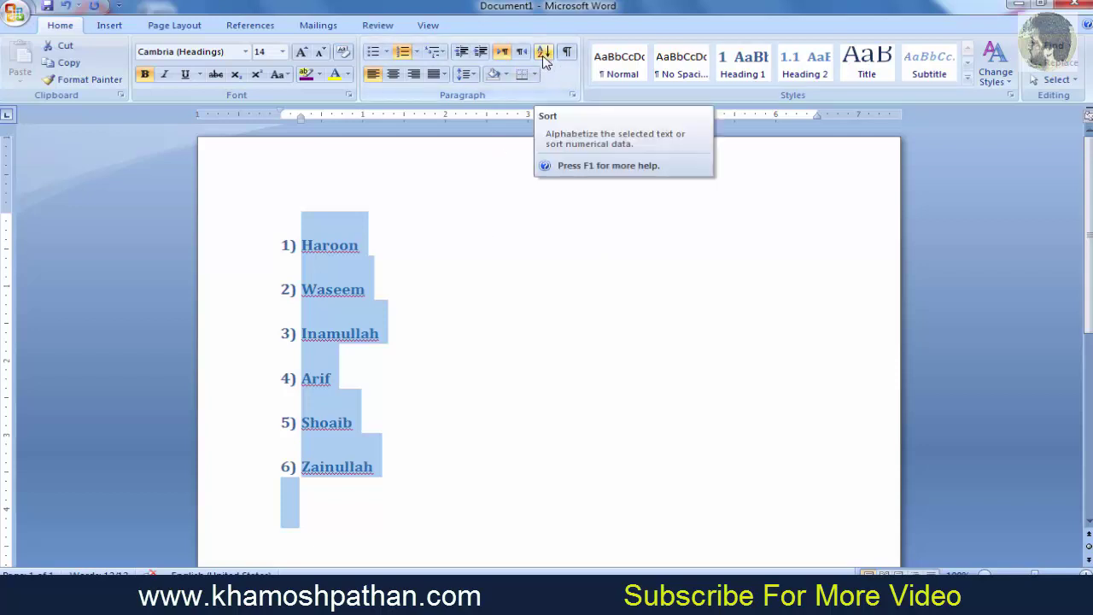
Sort the numbered names alphabetically in ascending order, Arif first
{"action": "left_click", "coordinate": [543, 55]}
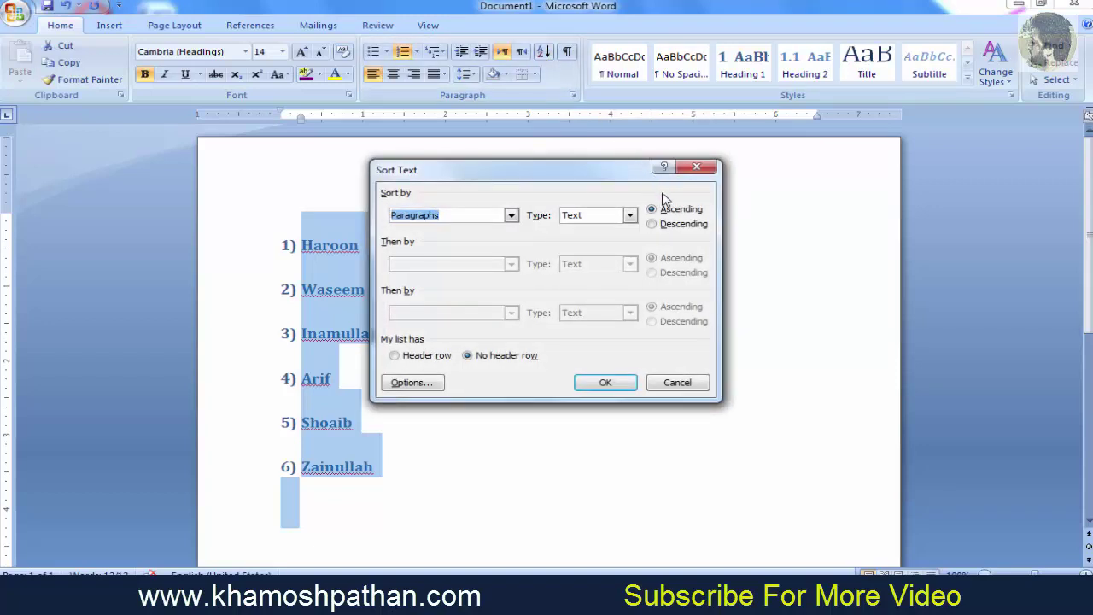
{"action": "left_click_drag", "start_coordinate": [600, 171], "coordinate": [747, 202]}
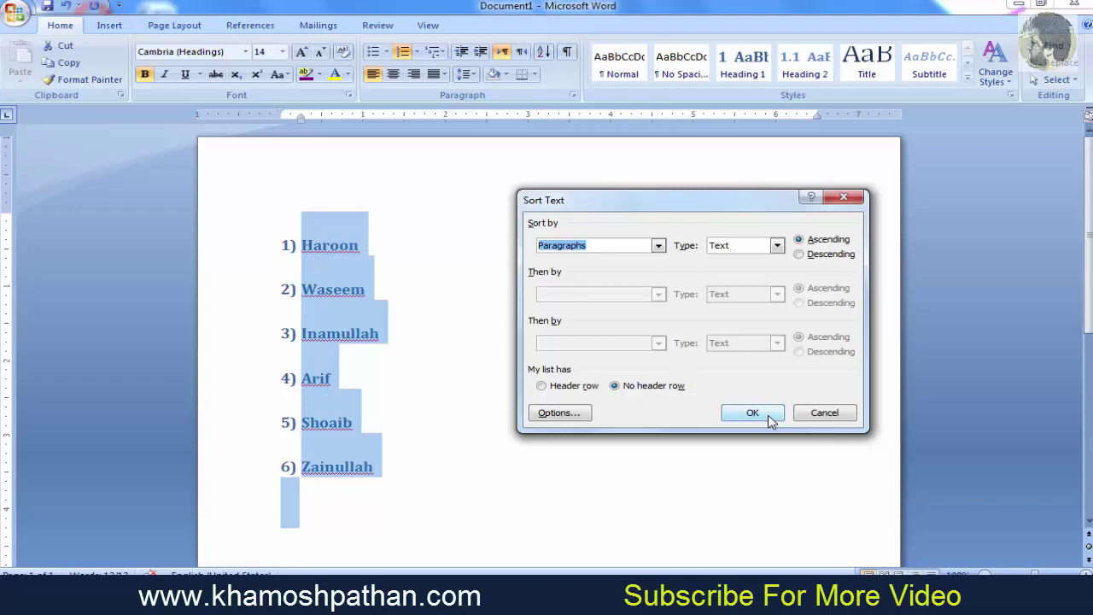
{"action": "left_click", "coordinate": [753, 413]}
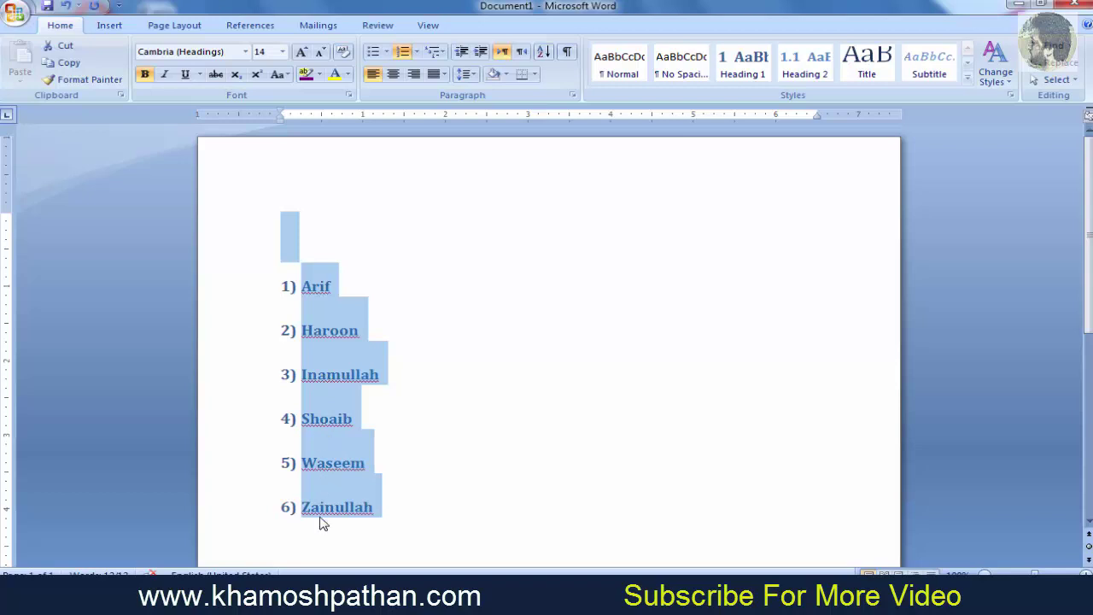
Re-sort the names in descending order so Zainullah comes first
{"action": "left_click", "coordinate": [543, 53]}
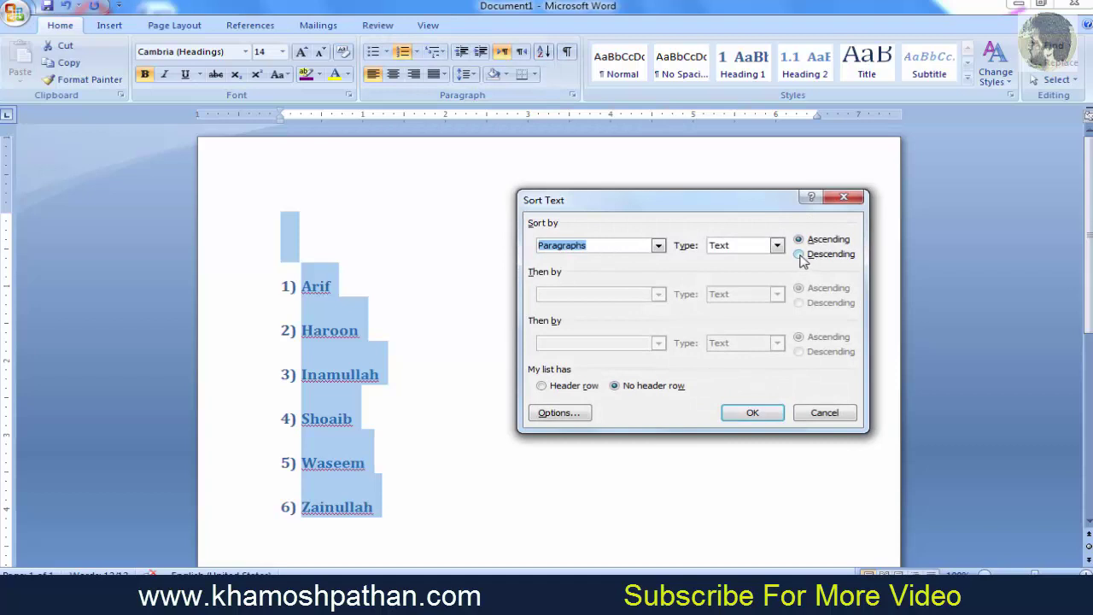
{"action": "left_click", "coordinate": [799, 254]}
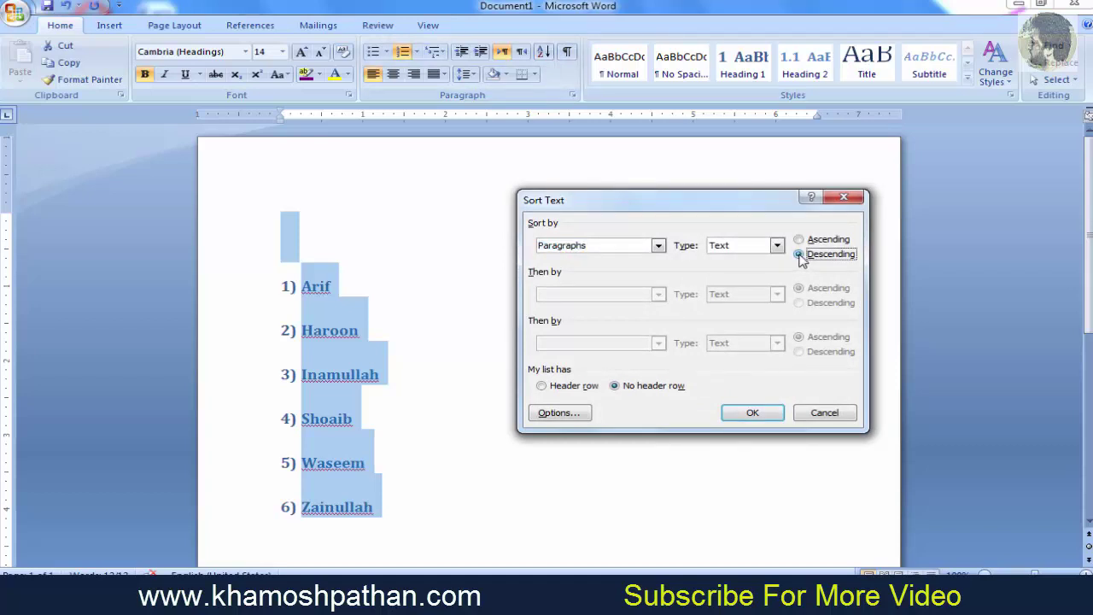
{"action": "left_click", "coordinate": [766, 417]}
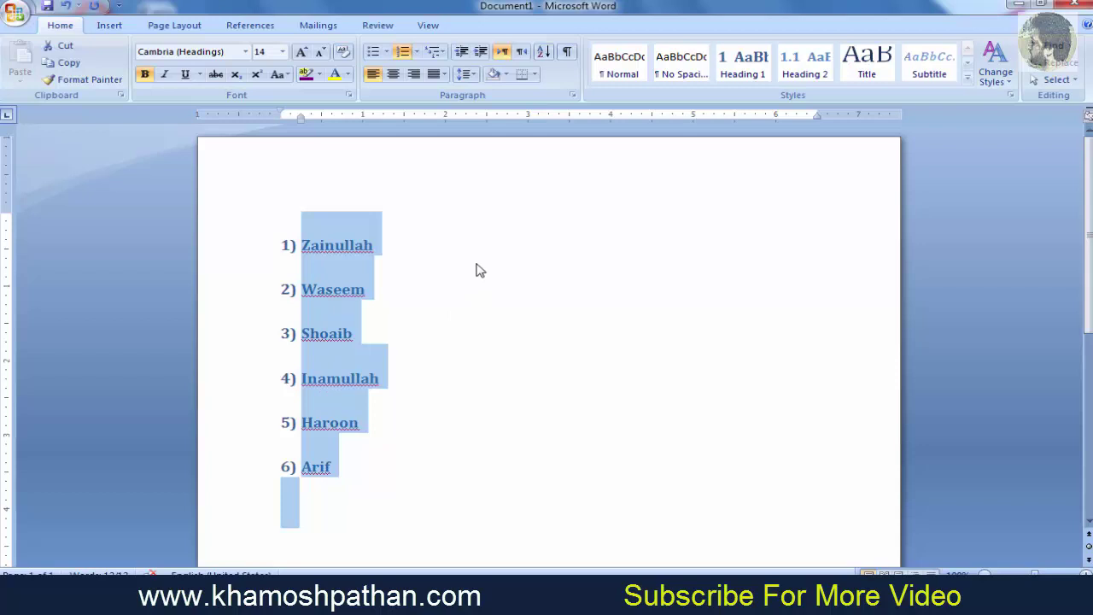
Replace the list with =rand(1) sample text and select the generated paragraph
{"action": "key", "text": "Delete"}
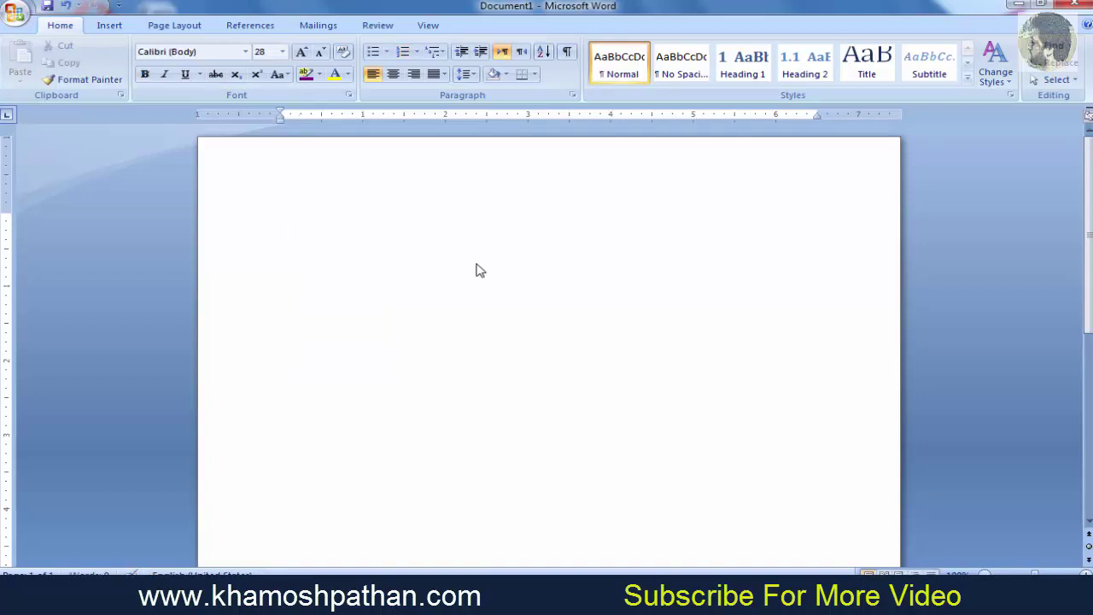
{"action": "type", "text": "="}
{"action": "type", "text": "rand"}
{"action": "type", "text": "(1"}
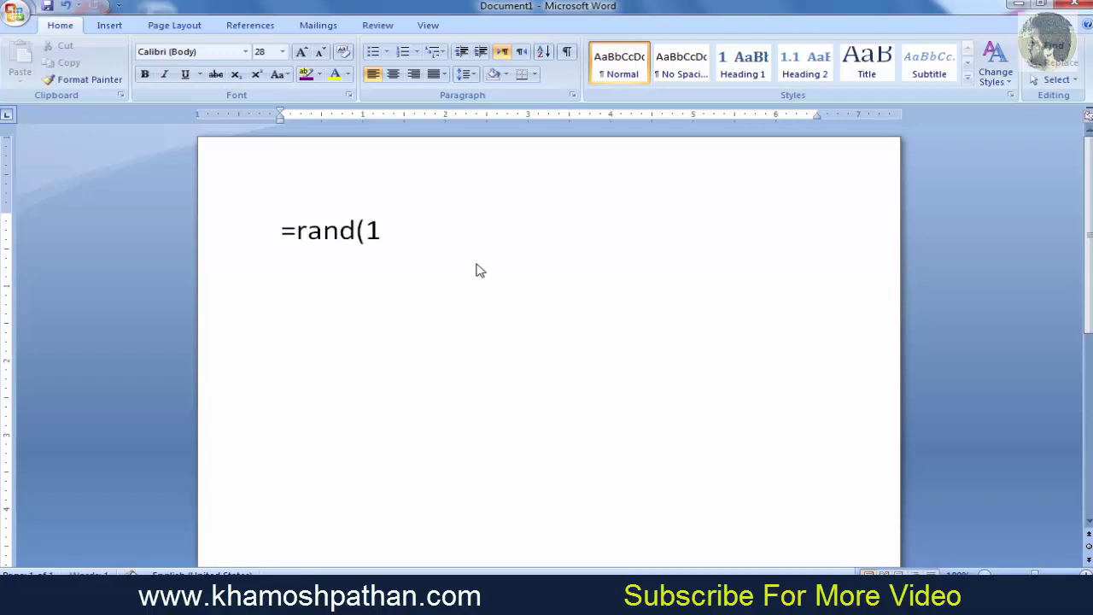
{"action": "type", "text": ")"}
{"action": "key", "text": "Return"}
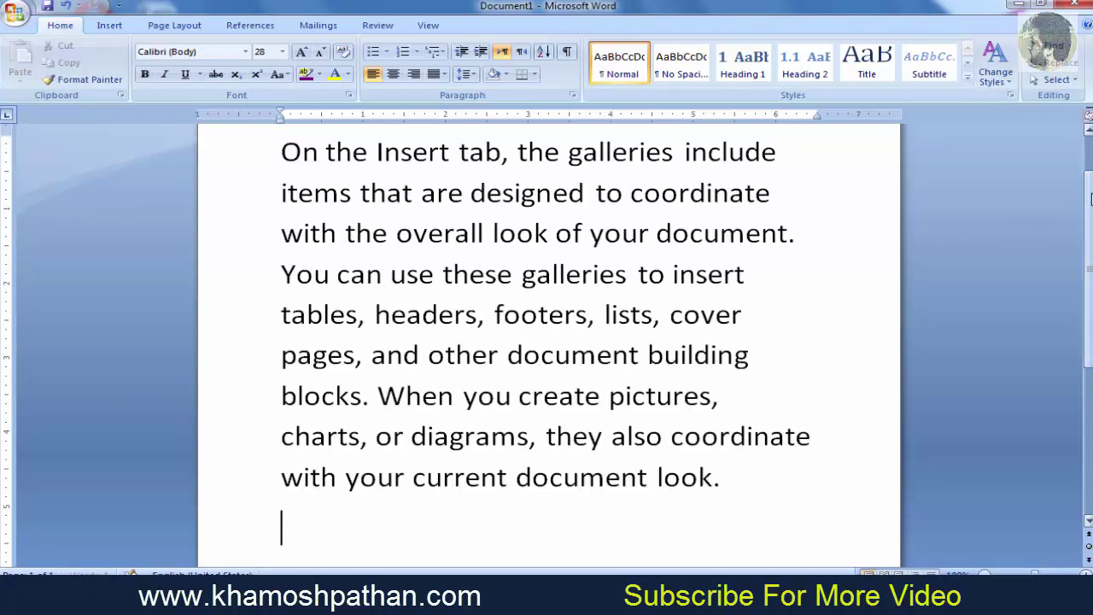
{"action": "left_click_drag", "start_coordinate": [1089, 198], "coordinate": [1089, 202]}
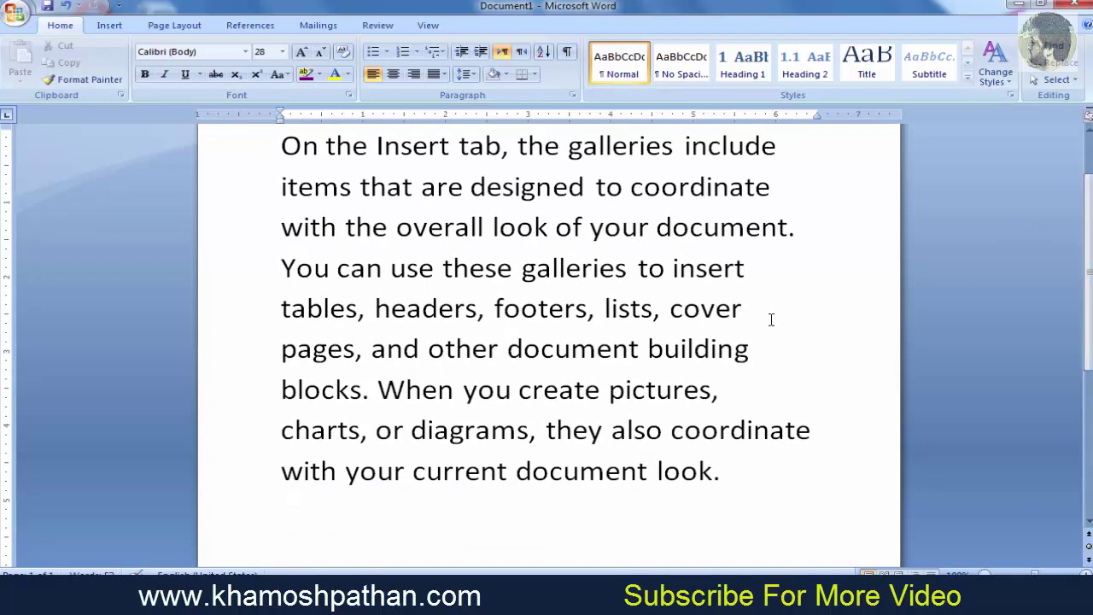
{"action": "left_click_drag", "start_coordinate": [722, 477], "coordinate": [251, 222]}
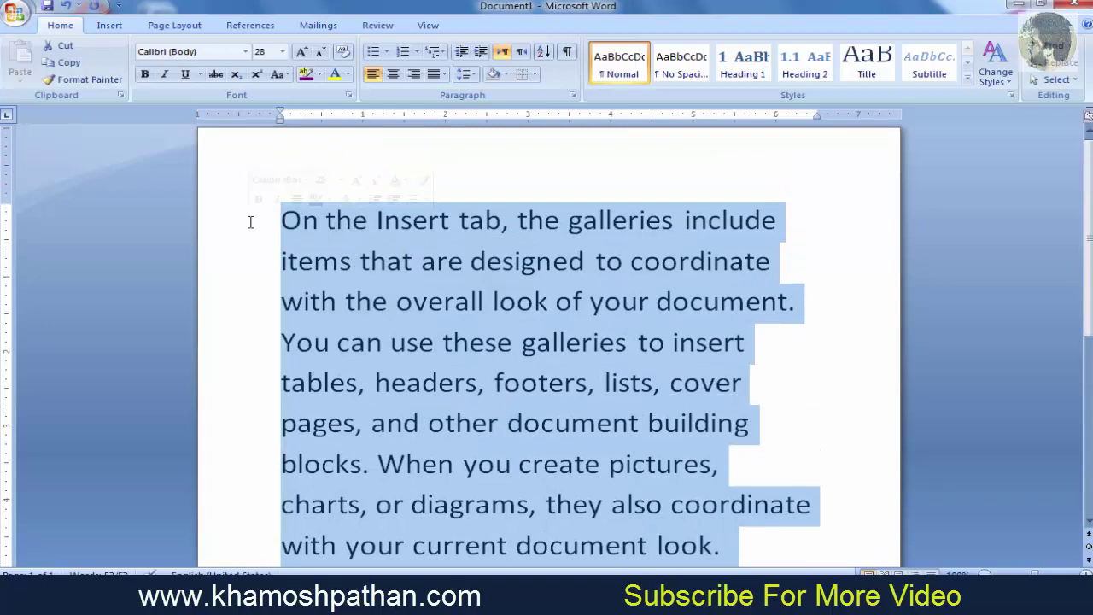
Set the sample paragraph to 26 pt, try right alignment, then centre it
{"action": "left_click", "coordinate": [283, 52]}
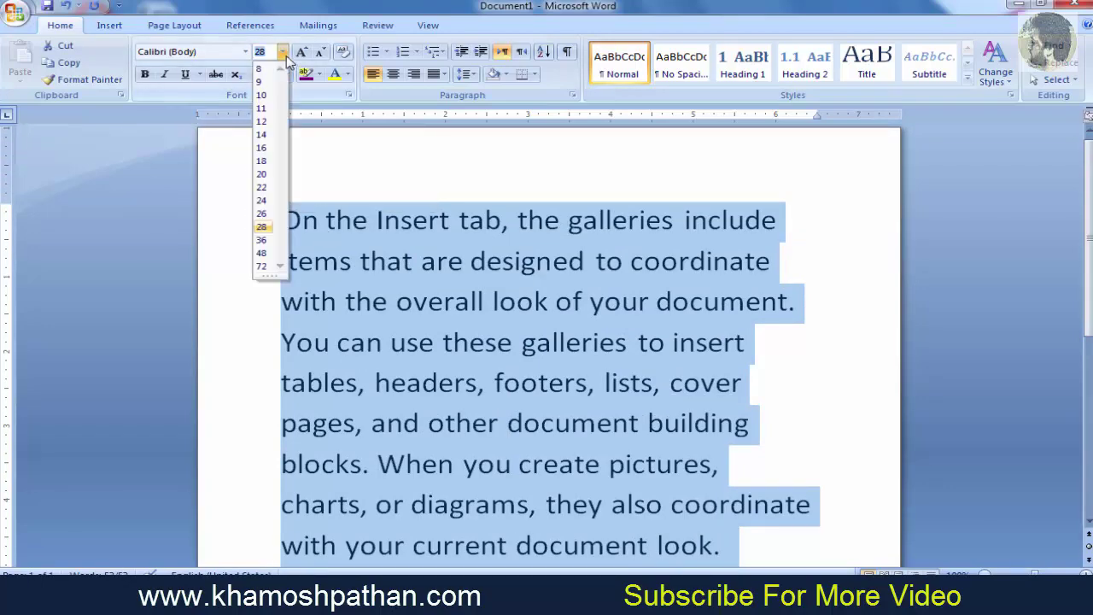
{"action": "left_click", "coordinate": [263, 214]}
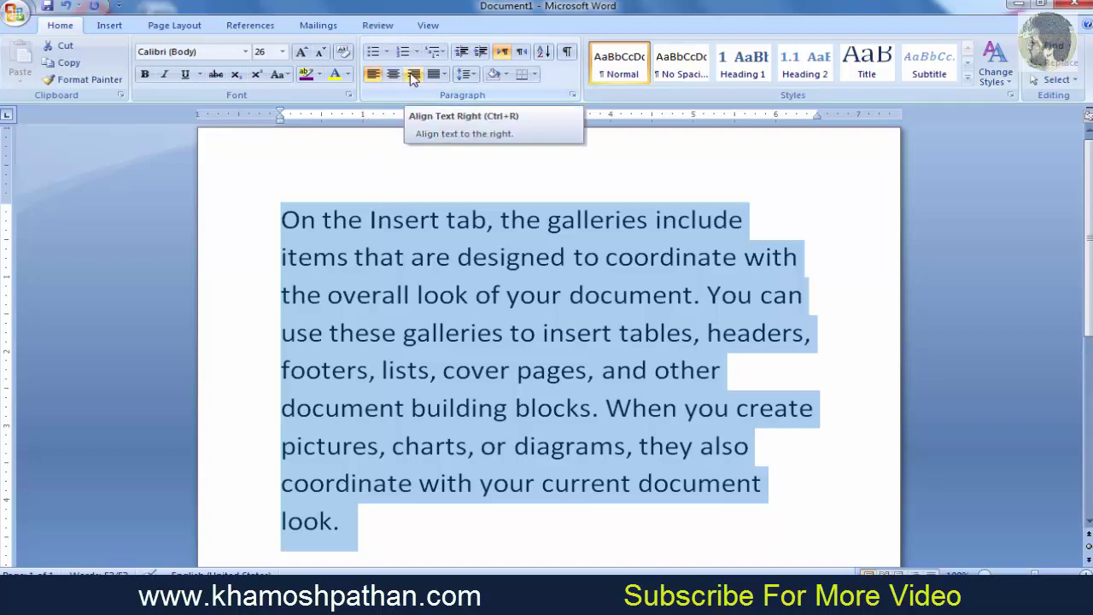
{"action": "left_click", "coordinate": [413, 76]}
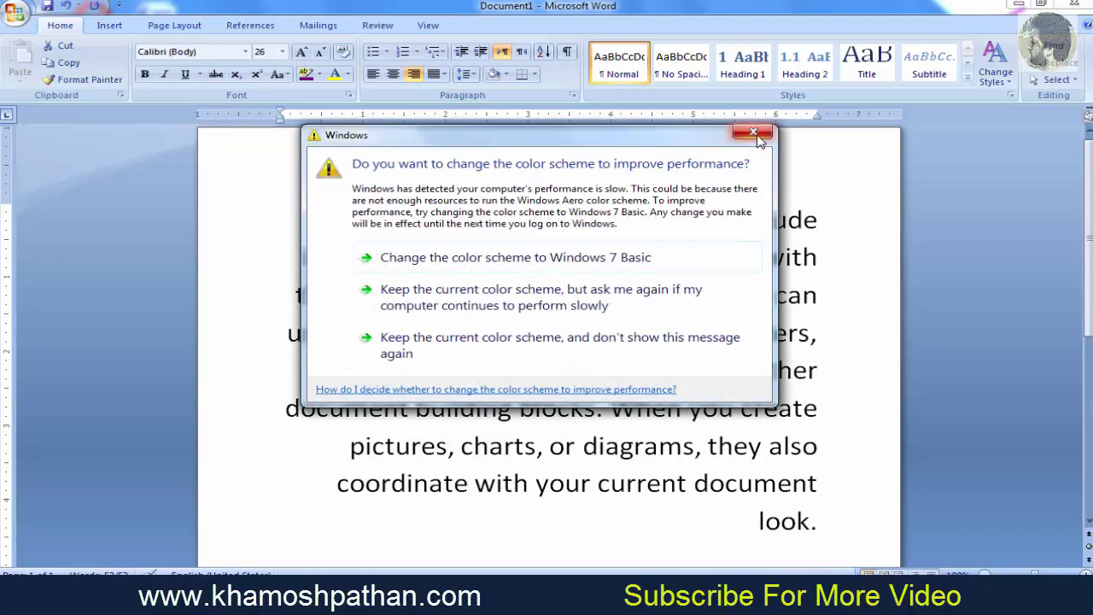
{"action": "left_click", "coordinate": [764, 141]}
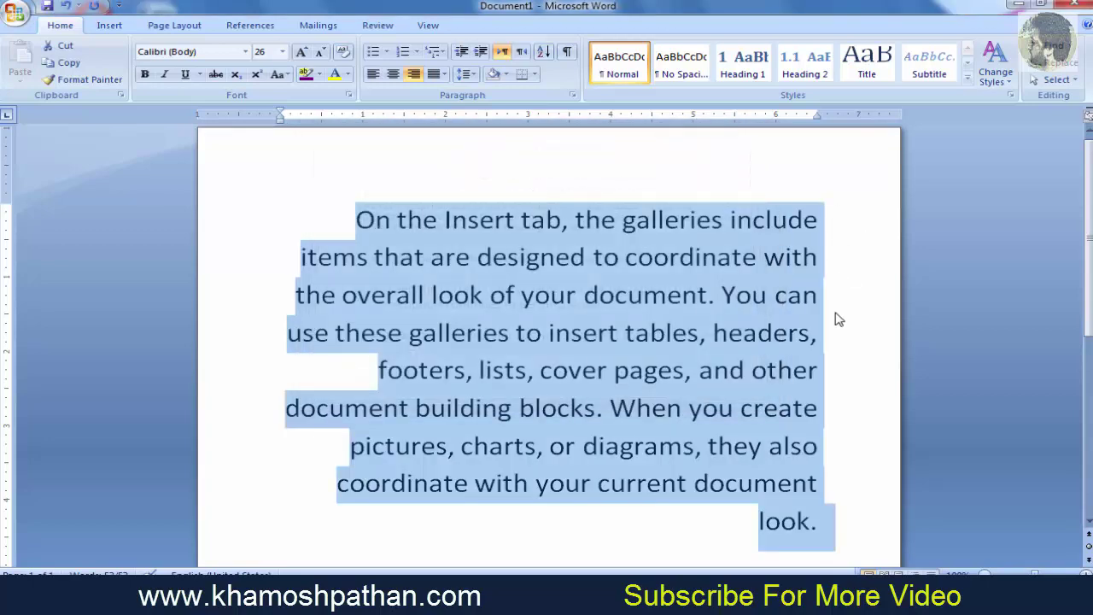
{"action": "left_click", "coordinate": [393, 75]}
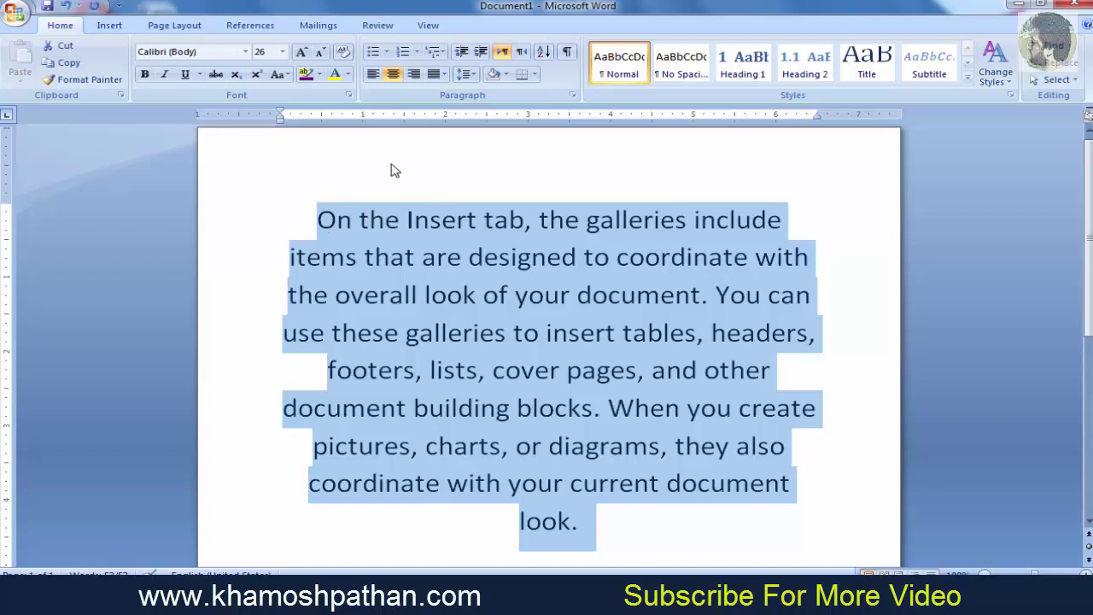
Try Justify, Justify Low, Justify Medium and Justify High, then settle on standard Justify
{"action": "left_click", "coordinate": [433, 76]}
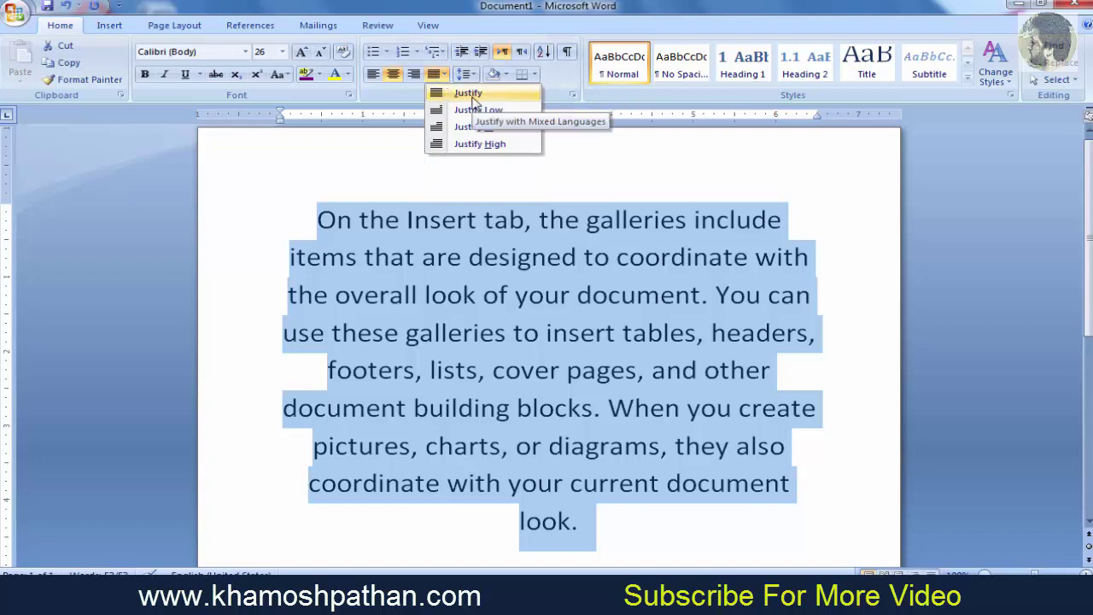
{"action": "left_click", "coordinate": [470, 94]}
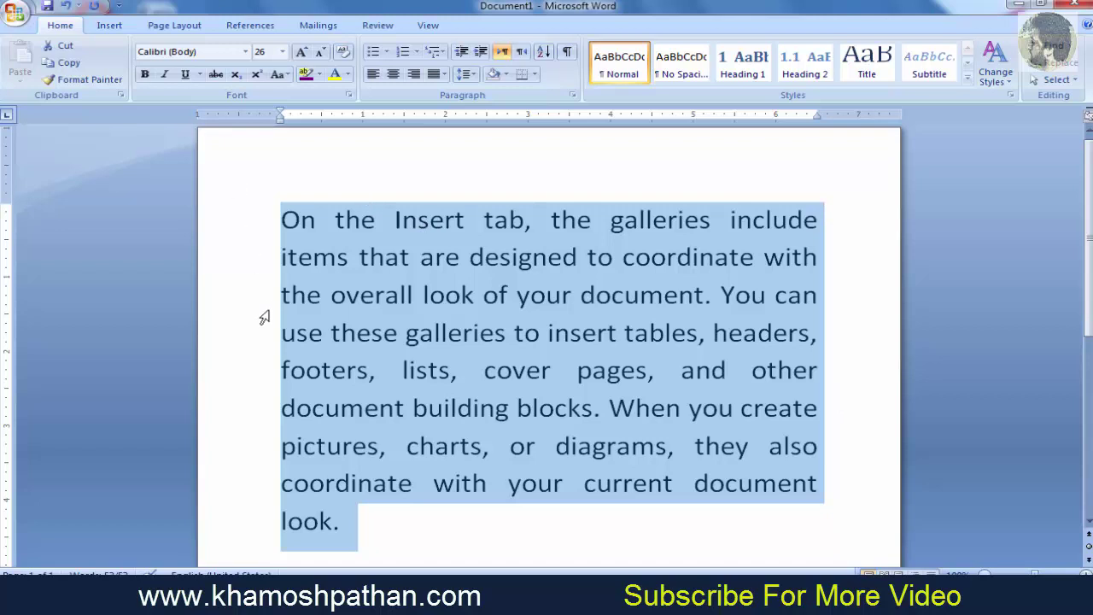
{"action": "left_click", "coordinate": [443, 75]}
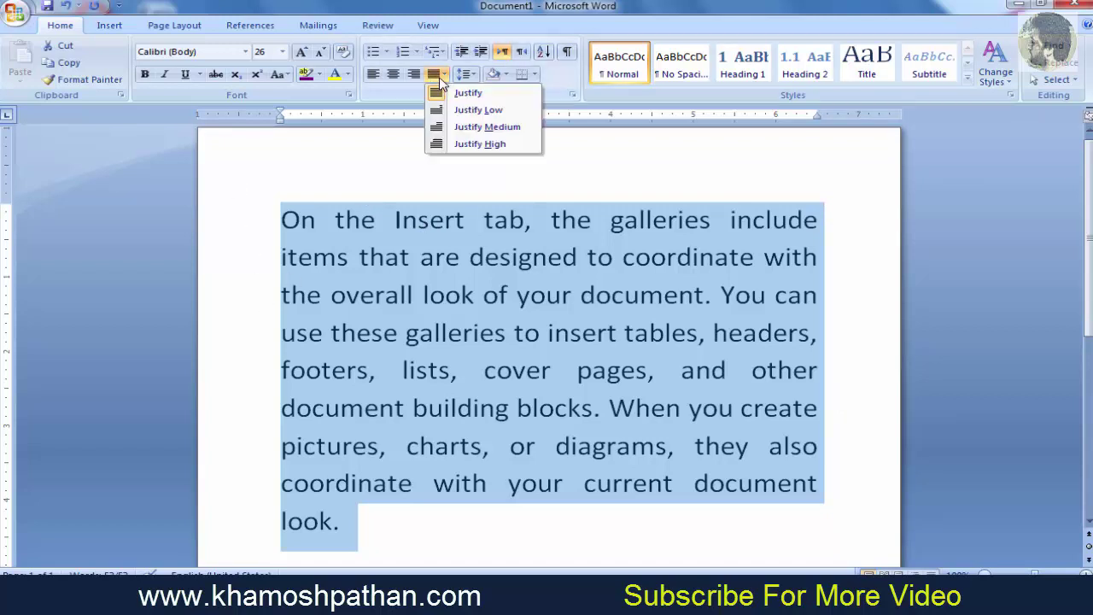
{"action": "left_click", "coordinate": [489, 117]}
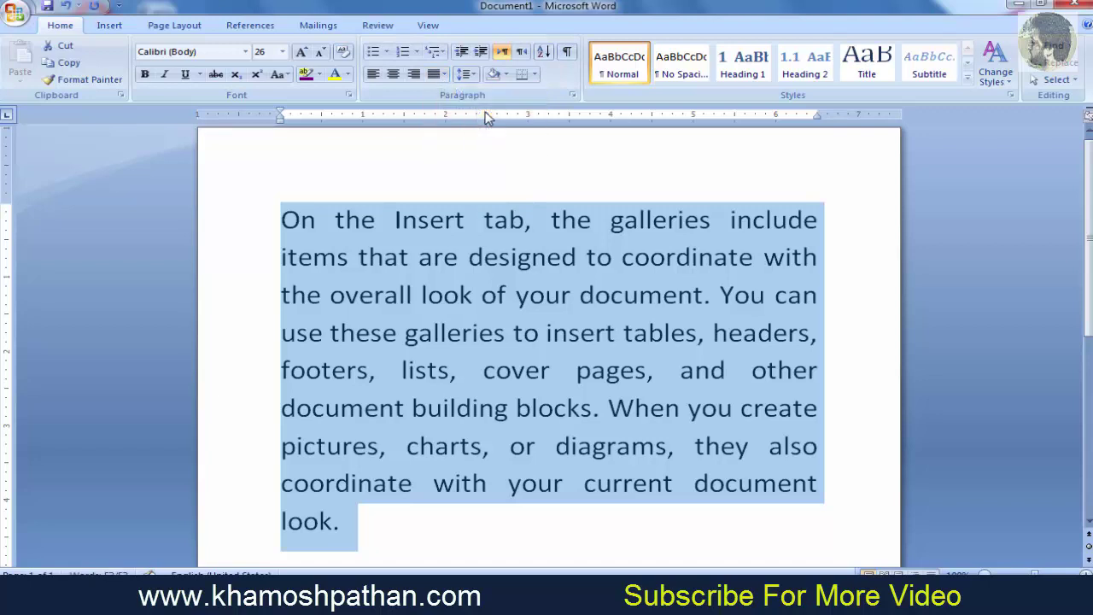
{"action": "left_click", "coordinate": [443, 77]}
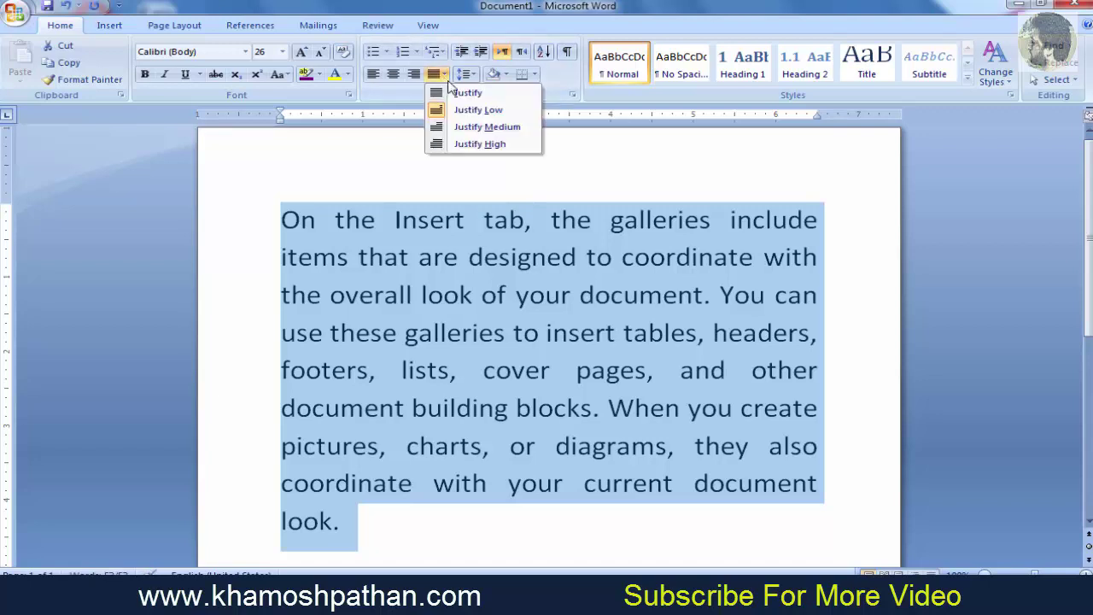
{"action": "left_click", "coordinate": [482, 130]}
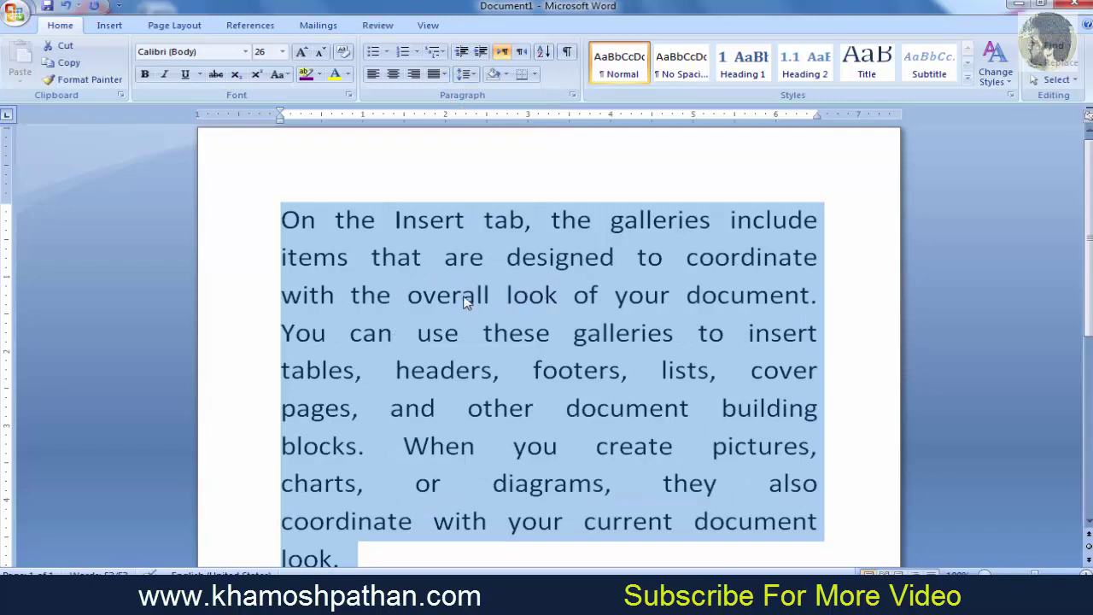
{"action": "left_click", "coordinate": [443, 74]}
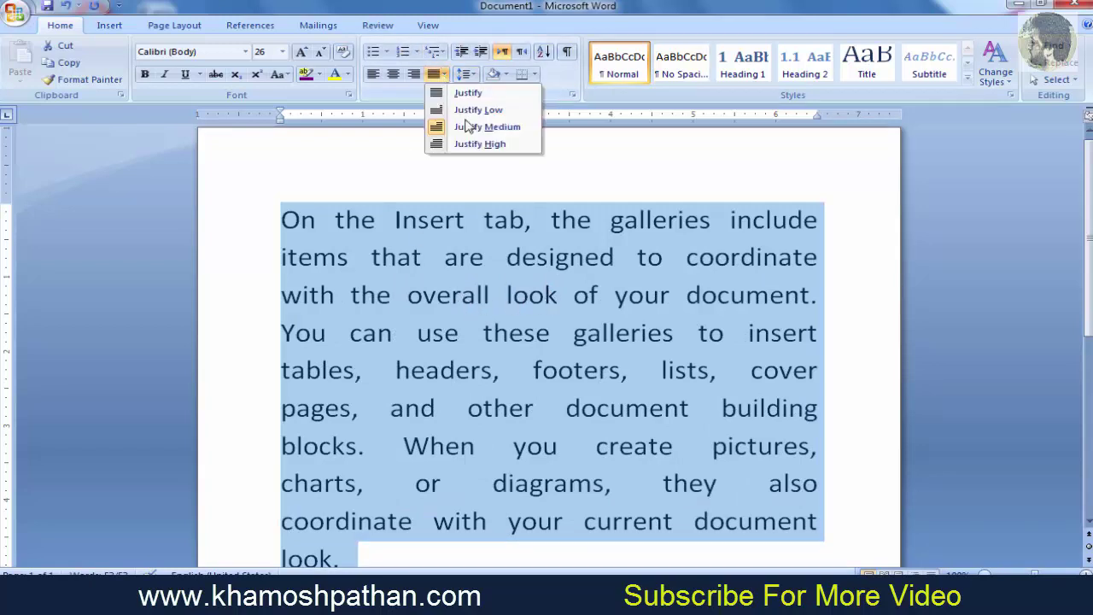
{"action": "left_click", "coordinate": [482, 146]}
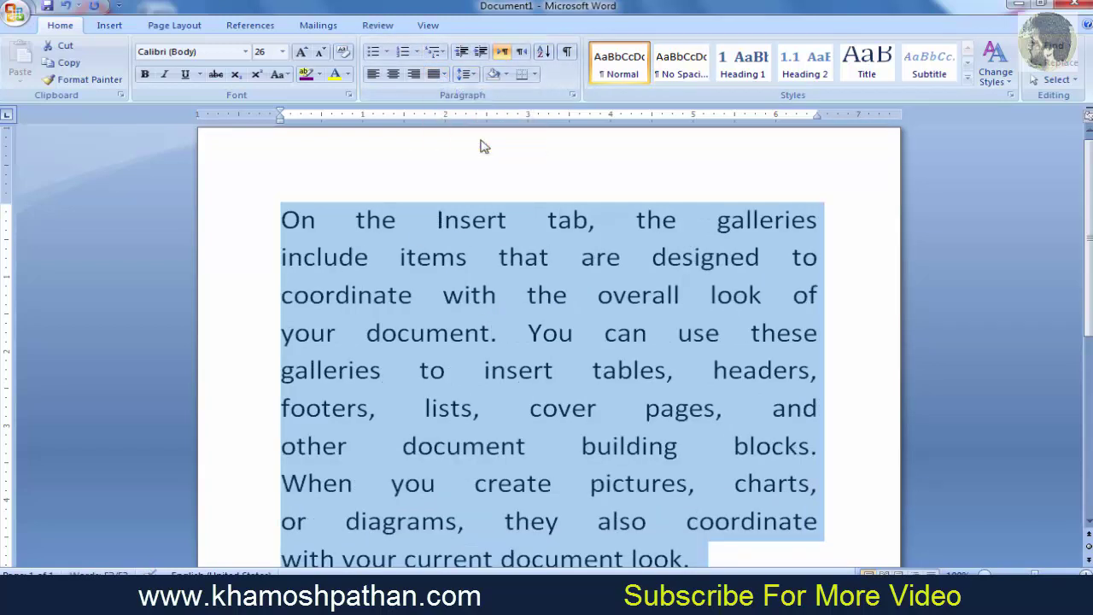
{"action": "left_click", "coordinate": [443, 77]}
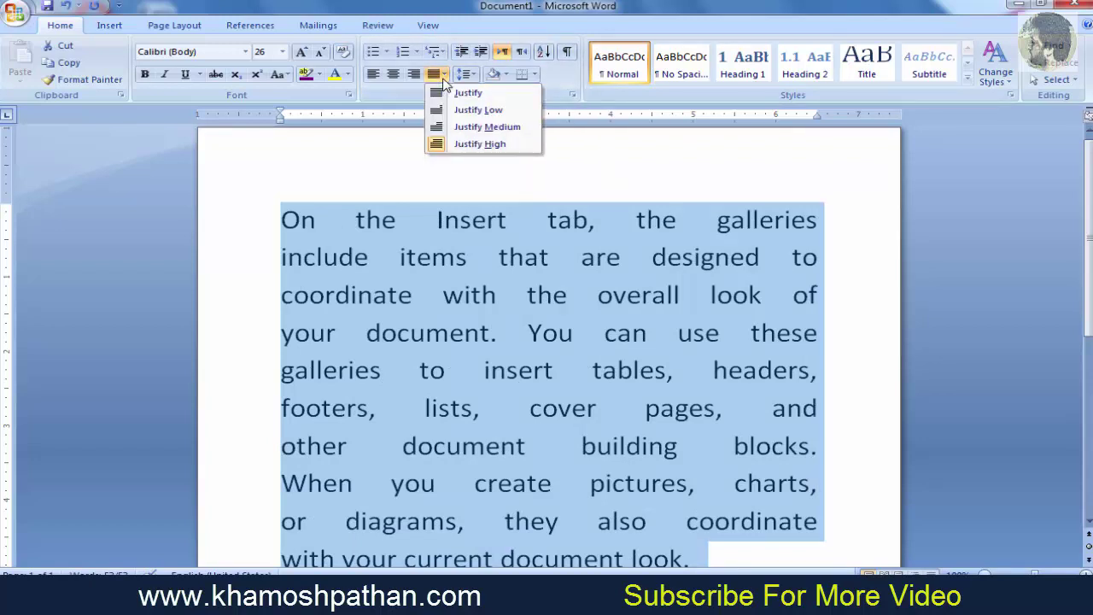
{"action": "left_click", "coordinate": [466, 92]}
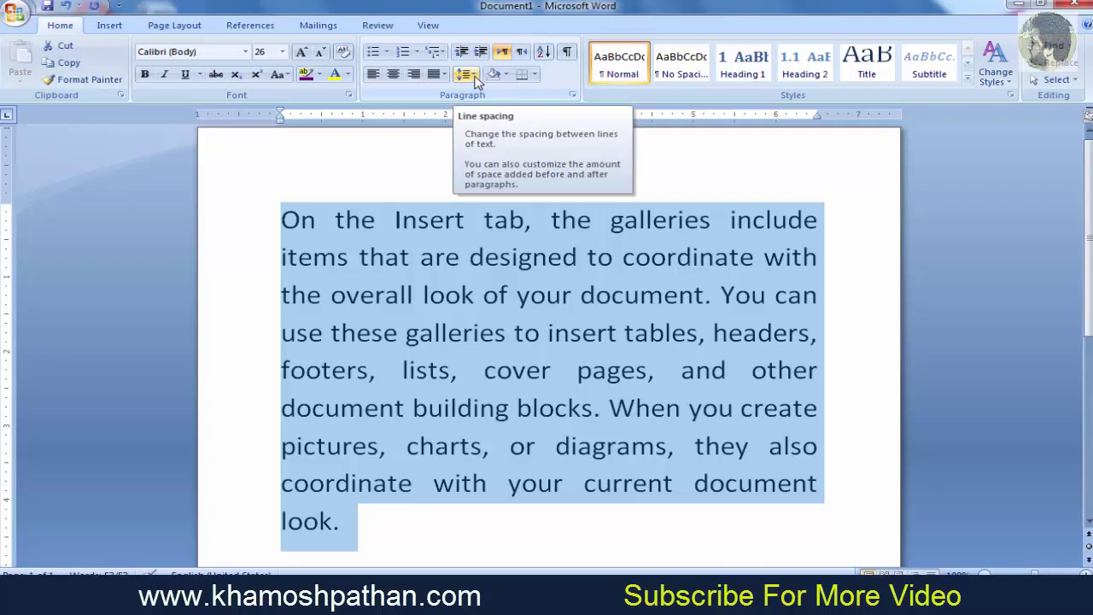
{"action": "left_click", "coordinate": [468, 74]}
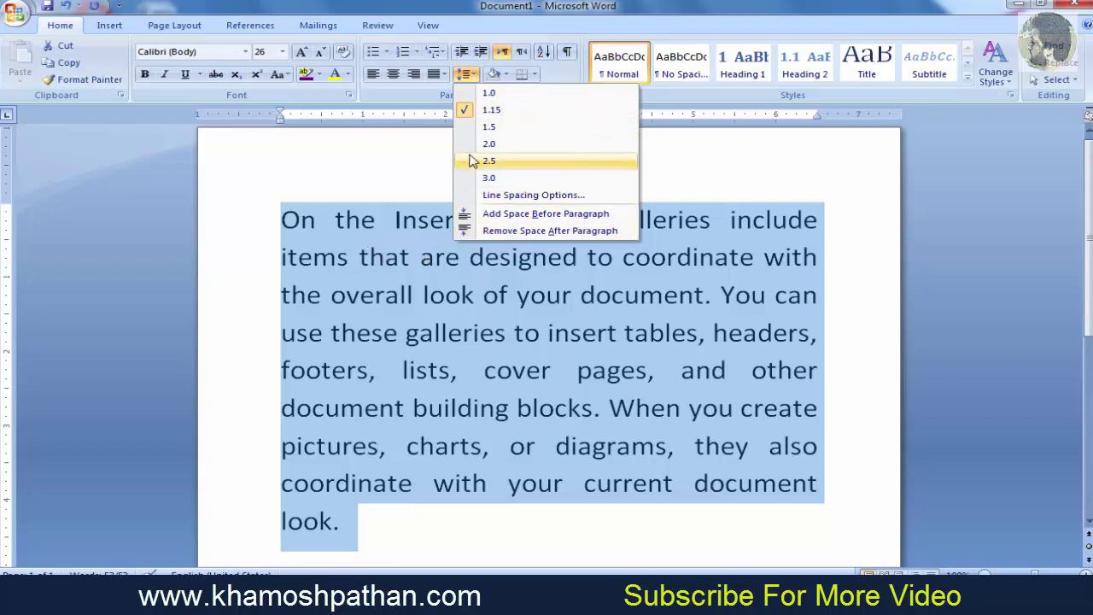
{"action": "left_click", "coordinate": [498, 145]}
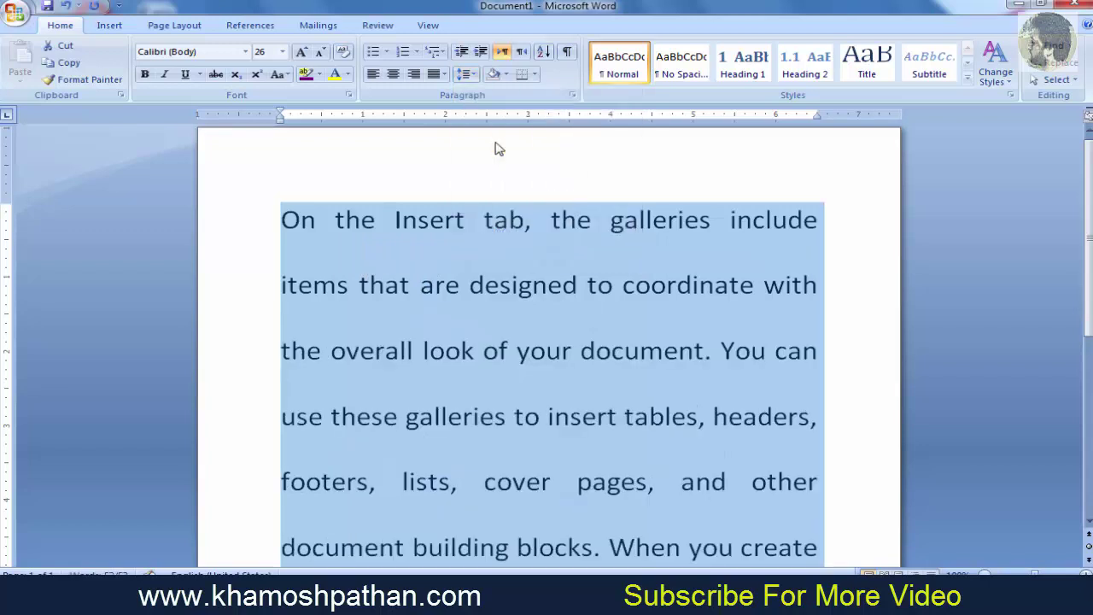
{"action": "left_click", "coordinate": [466, 75]}
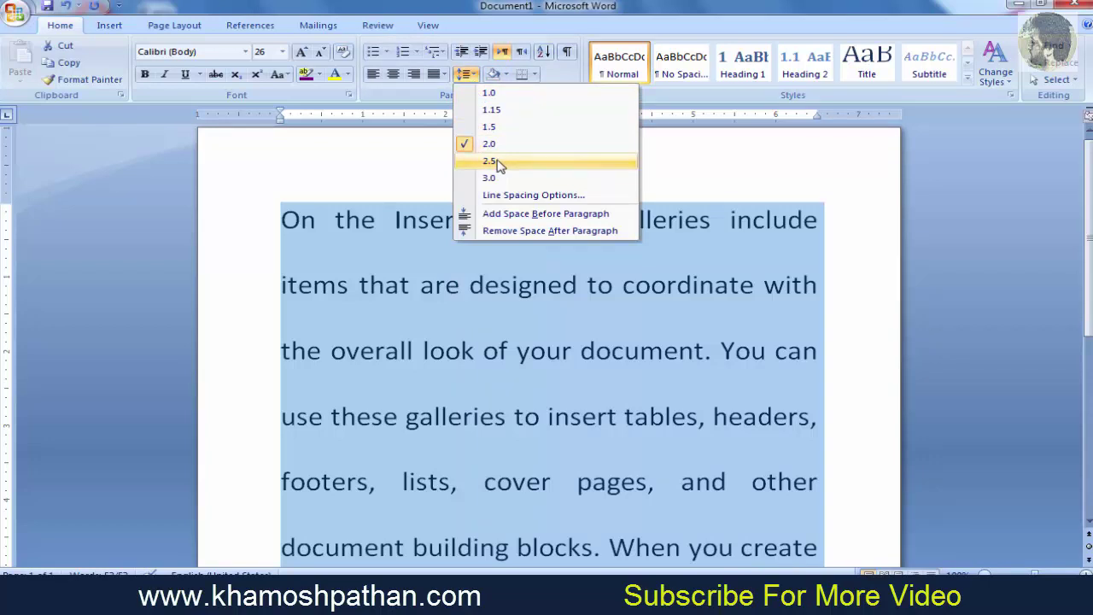
{"action": "left_click", "coordinate": [500, 165]}
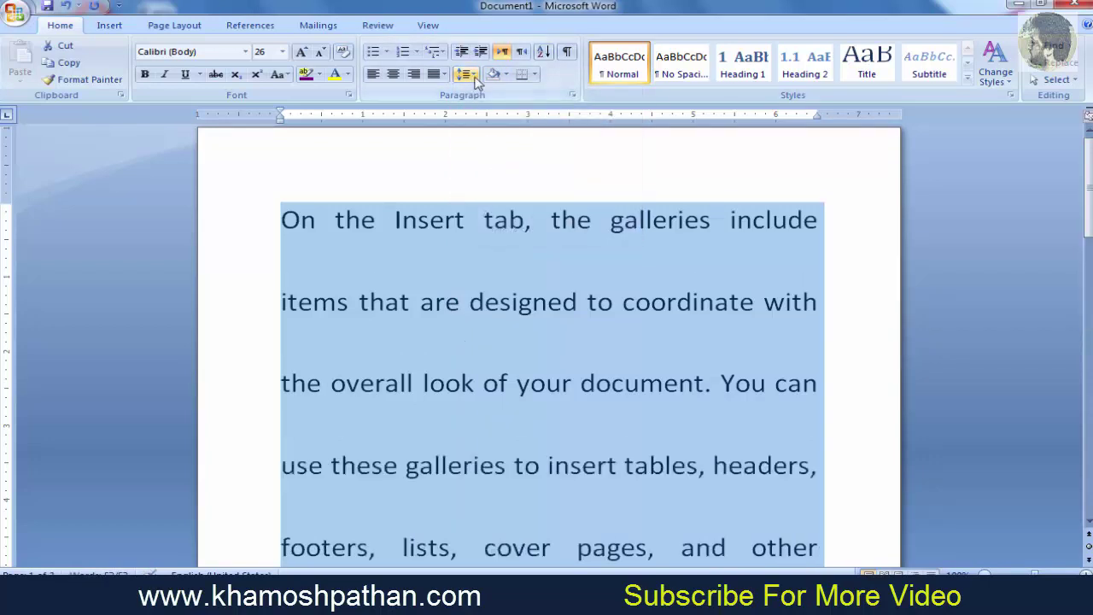
{"action": "left_click", "coordinate": [475, 79]}
{"action": "left_click", "coordinate": [490, 177]}
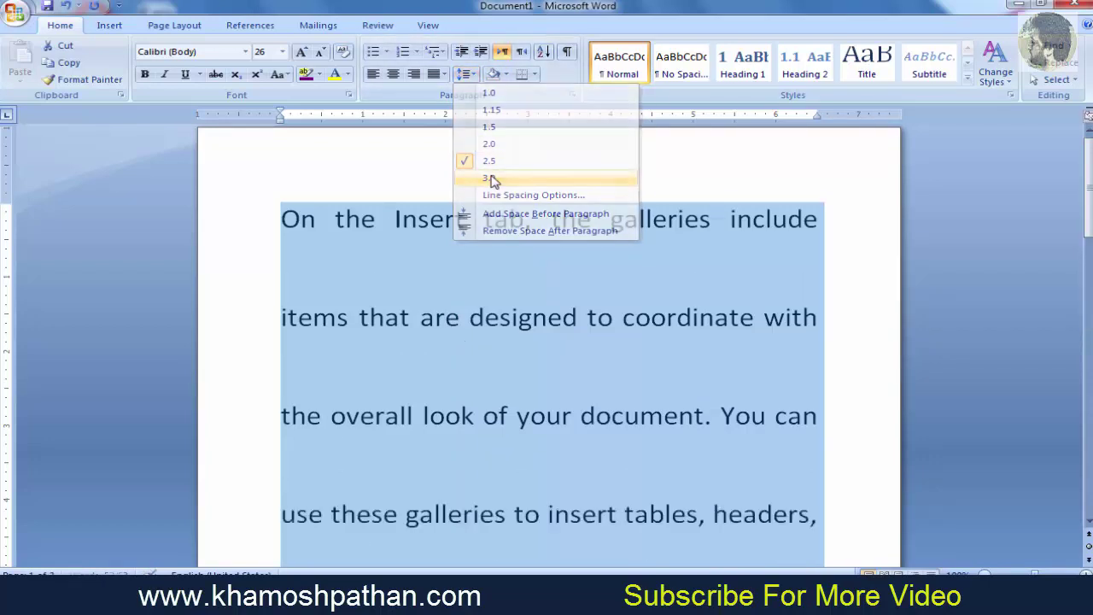
{"action": "left_click", "coordinate": [465, 74]}
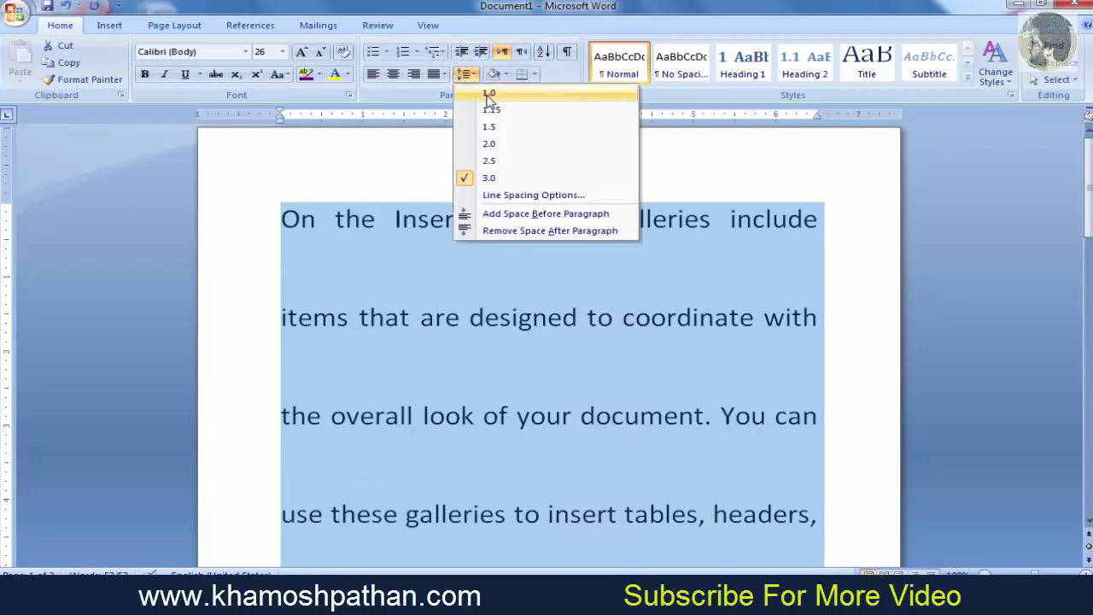
{"action": "left_click", "coordinate": [489, 94]}
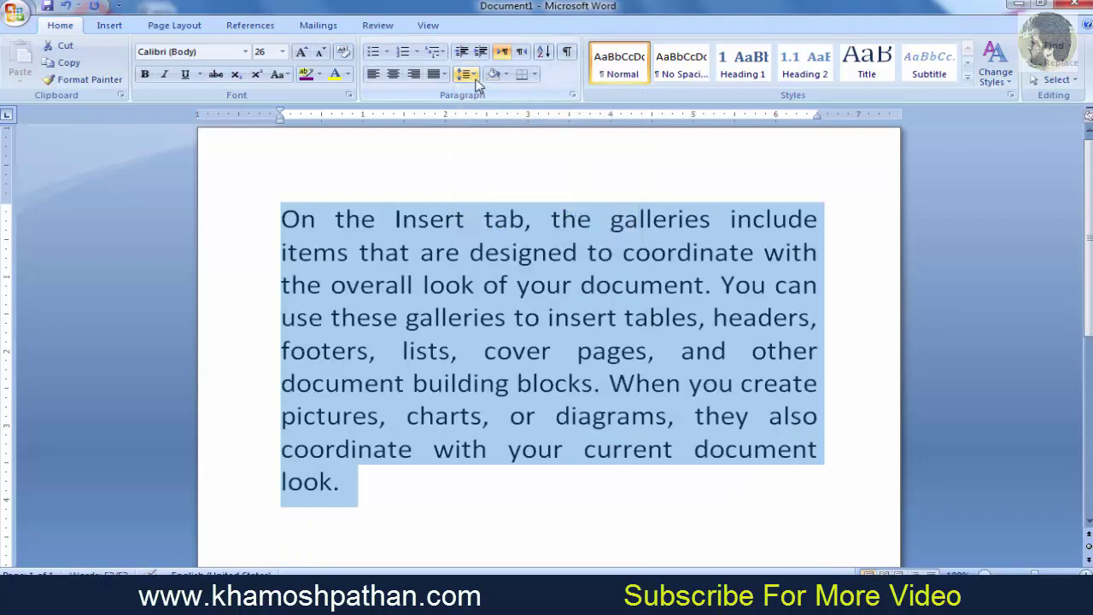
{"action": "left_click", "coordinate": [474, 76]}
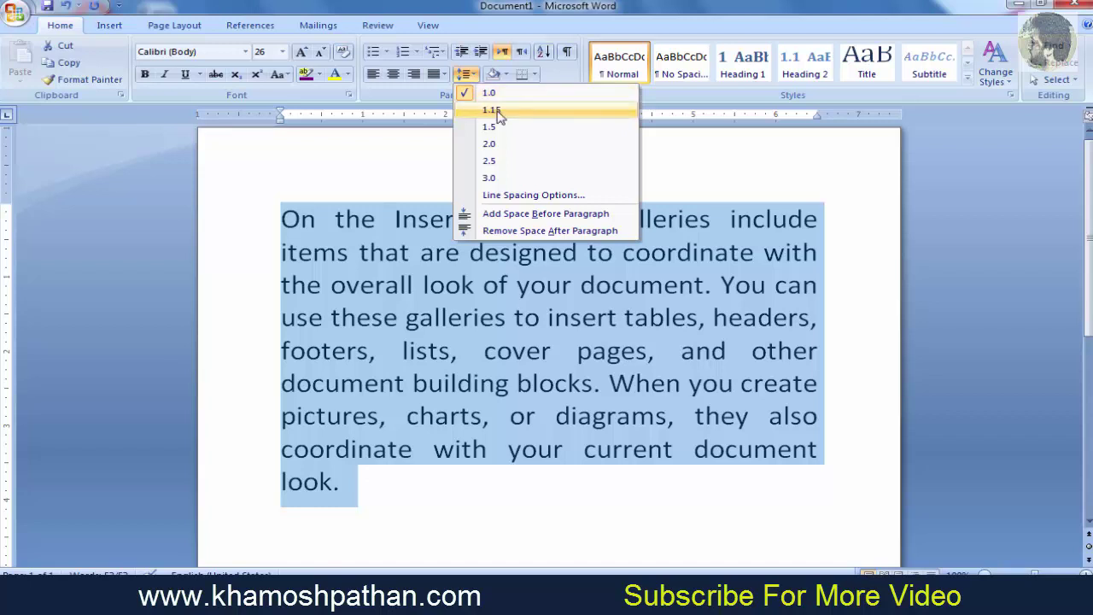
{"action": "left_click", "coordinate": [498, 111]}
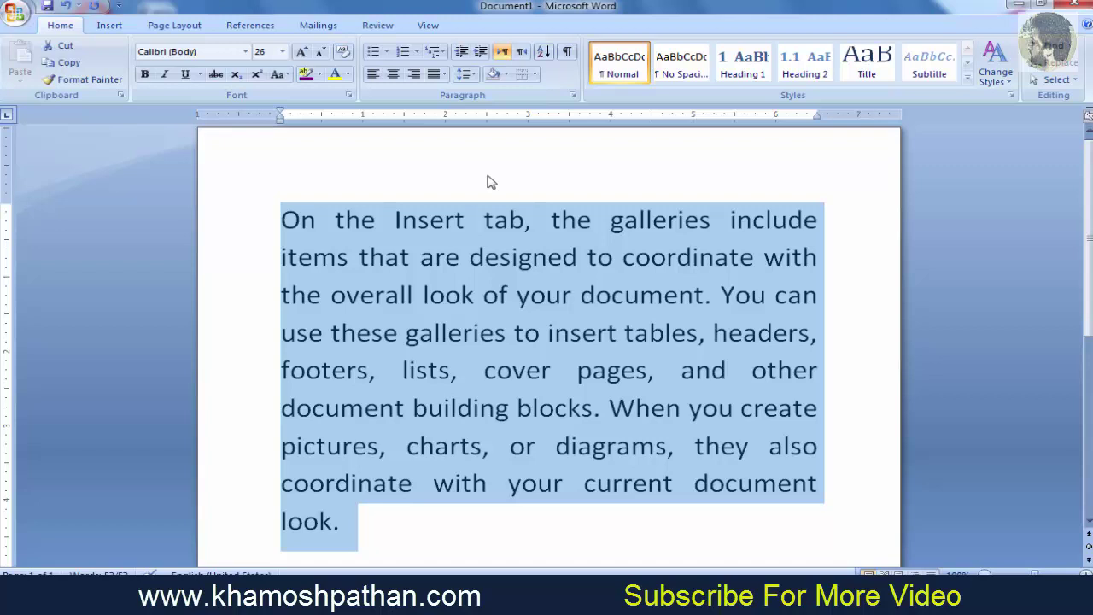
{"action": "left_click", "coordinate": [507, 75]}
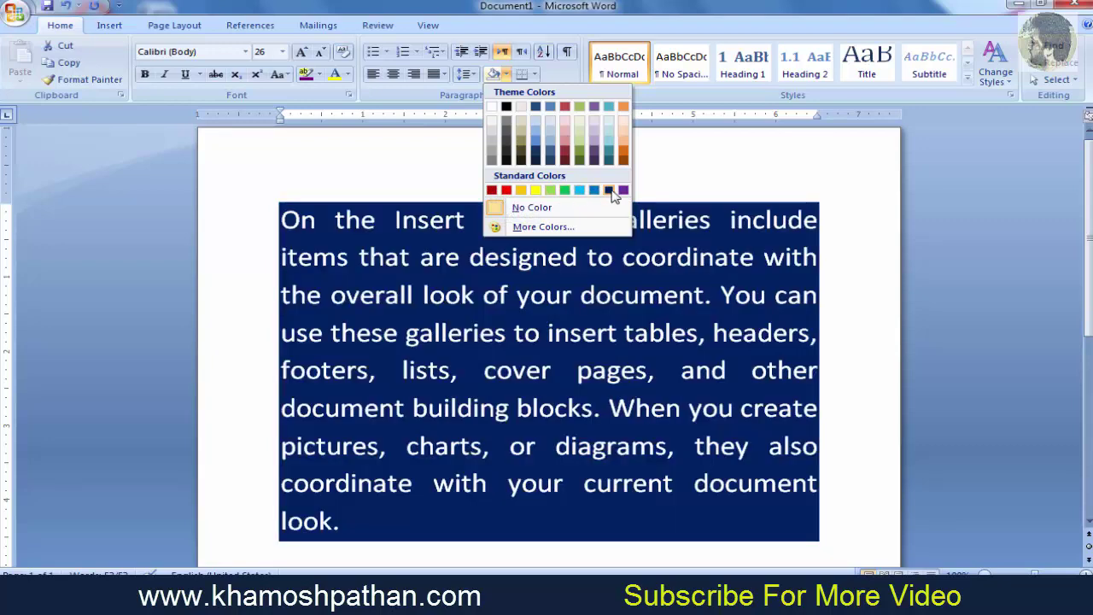
Apply Dark Blue shading to the sample paragraph and bring up the Borders choices
{"action": "left_click", "coordinate": [613, 193]}
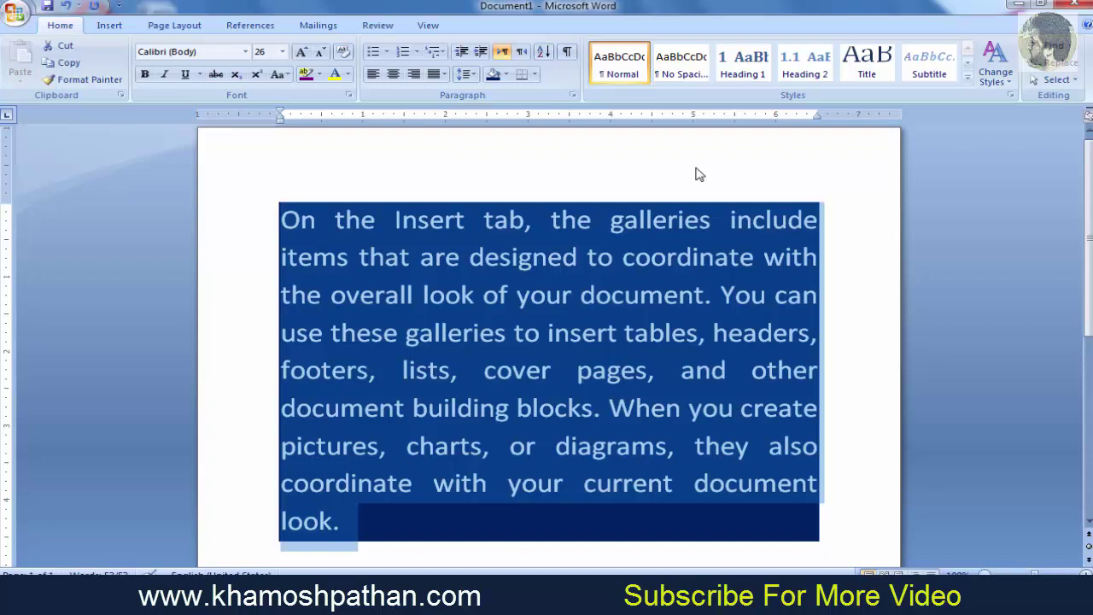
{"action": "left_click", "coordinate": [534, 75]}
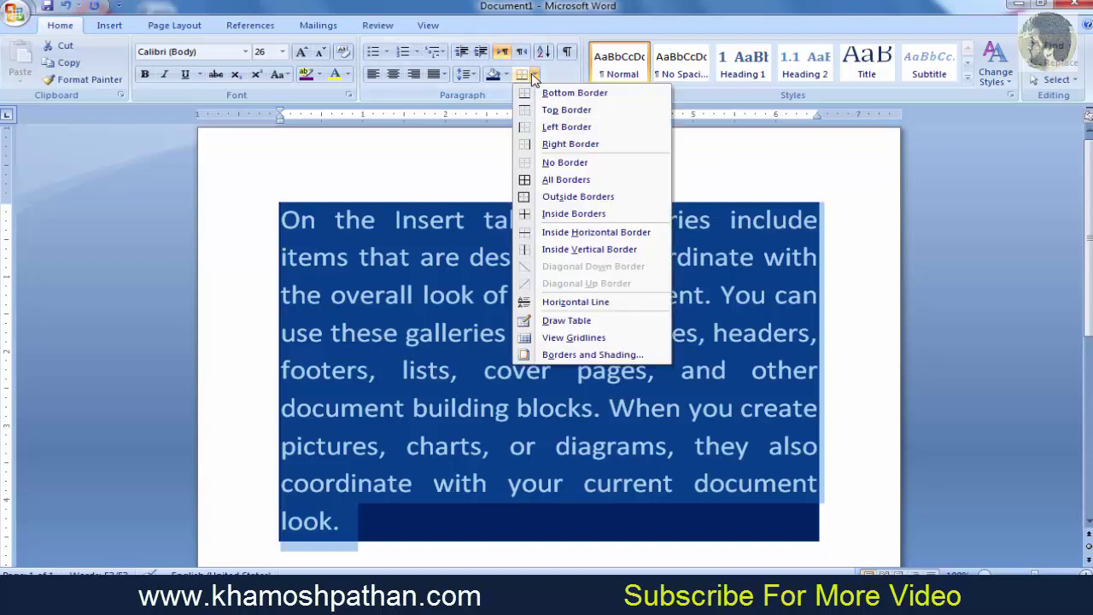
Give the paragraph All Borders, trying a Top Border before keeping the box
{"action": "left_click", "coordinate": [571, 187]}
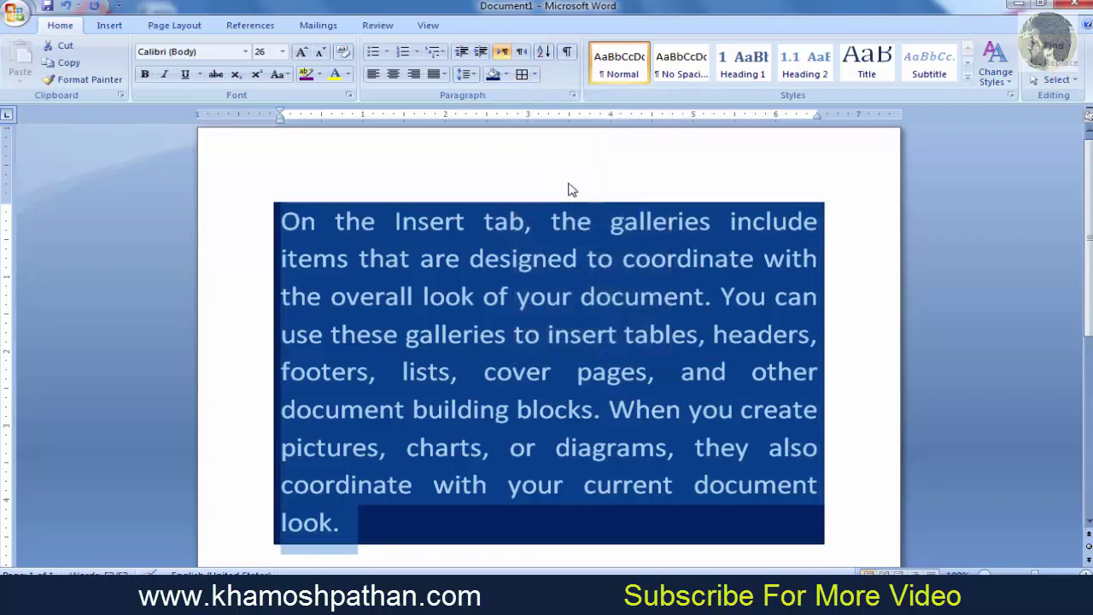
{"action": "left_click", "coordinate": [535, 75]}
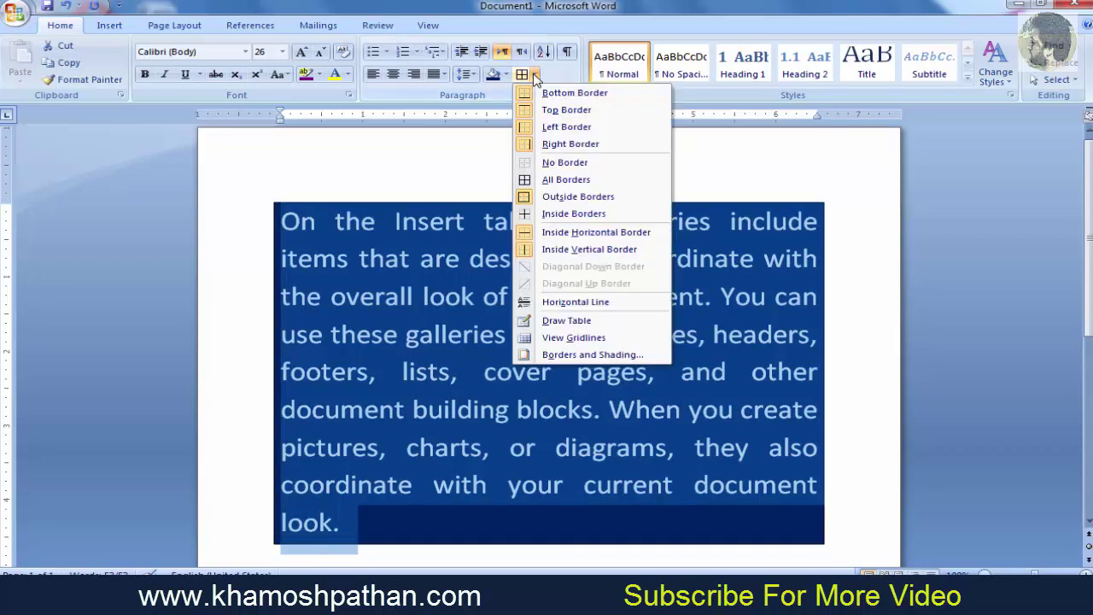
{"action": "left_click", "coordinate": [553, 110]}
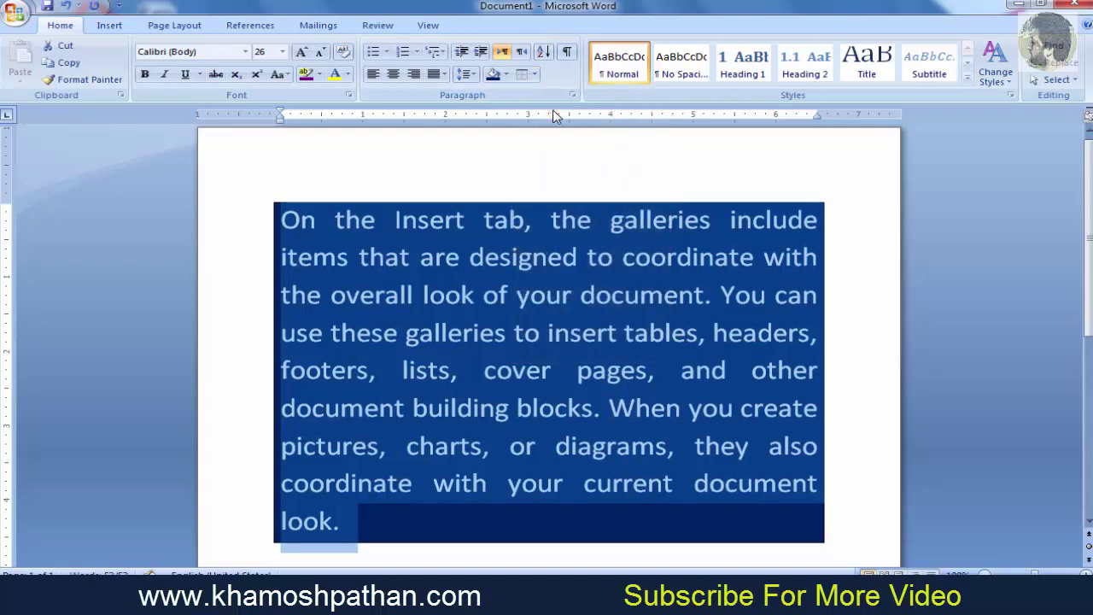
{"action": "left_click", "coordinate": [528, 75]}
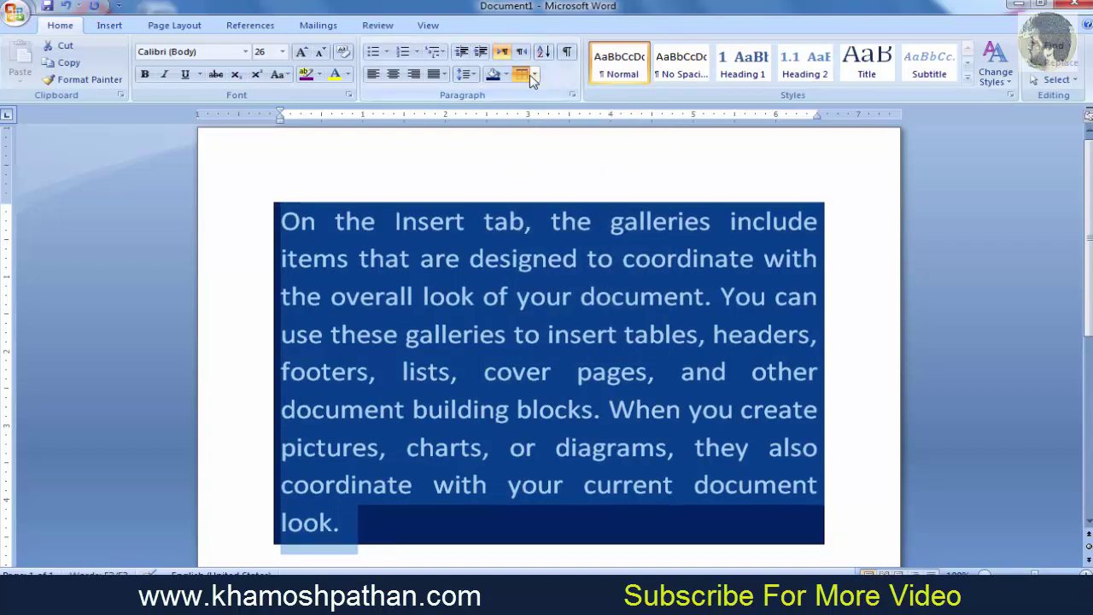
{"action": "left_click", "coordinate": [111, 28]}
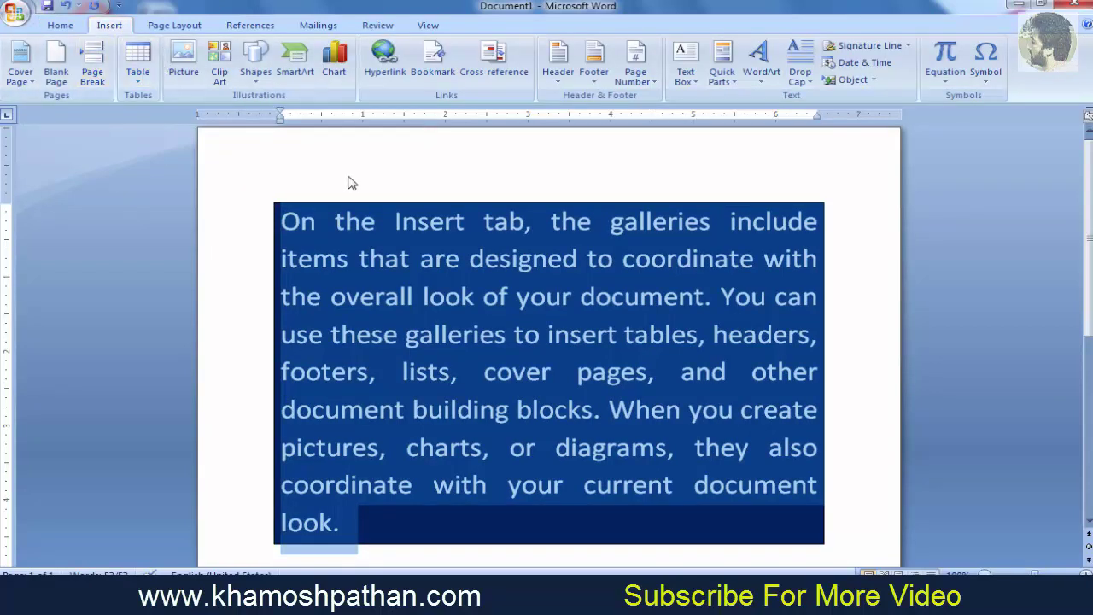
{"action": "left_click", "coordinate": [57, 26]}
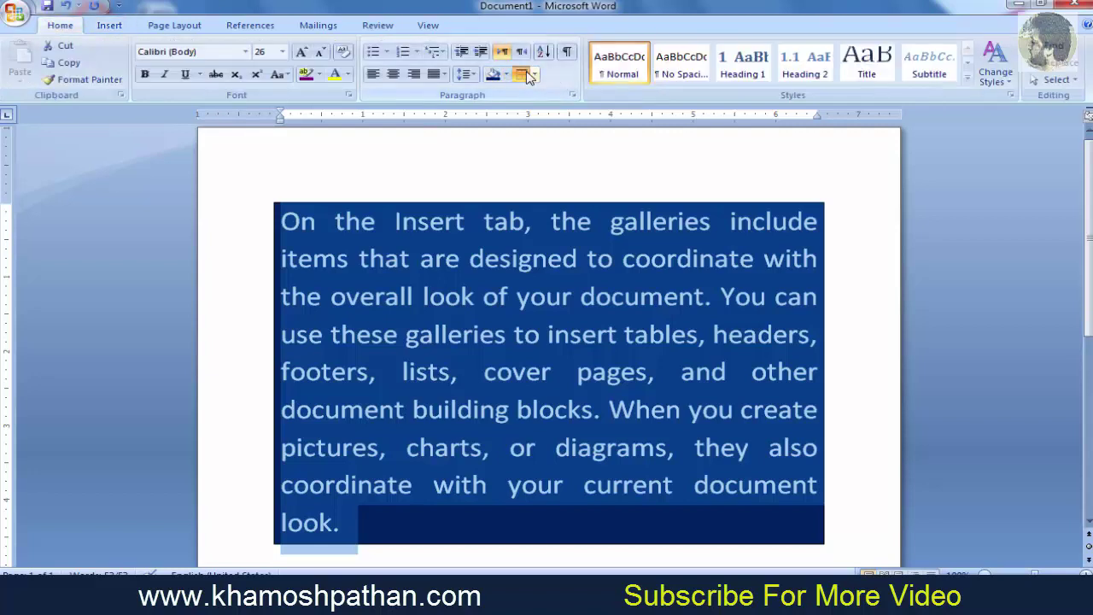
{"action": "left_click", "coordinate": [534, 75]}
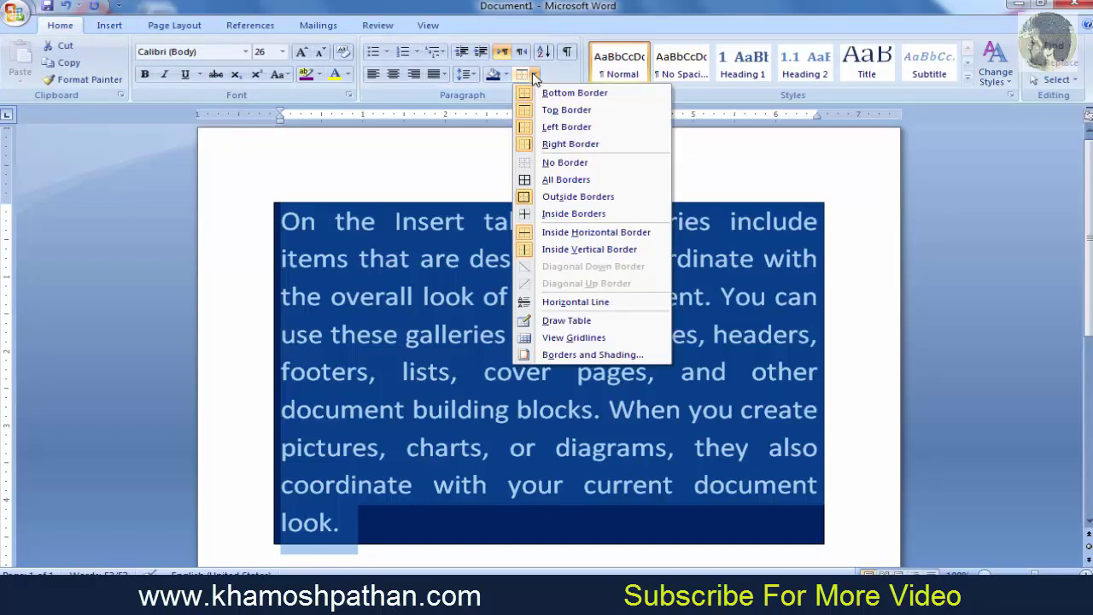
{"action": "left_click", "coordinate": [703, 171]}
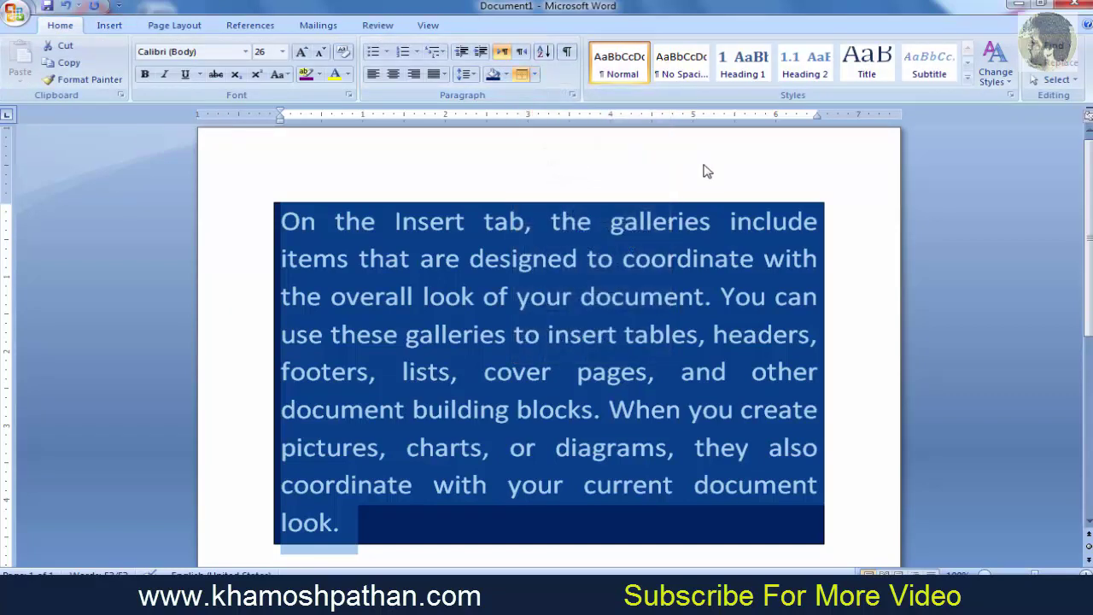
Change the paragraph shading from dark blue to White and deselect the text
{"action": "left_click", "coordinate": [505, 75]}
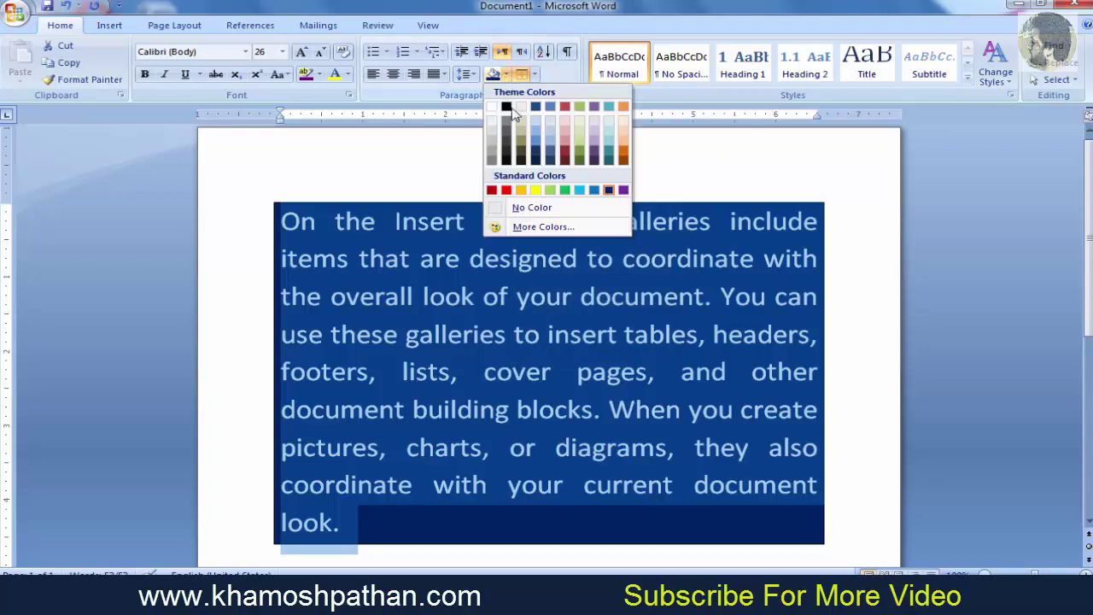
{"action": "left_click", "coordinate": [492, 108]}
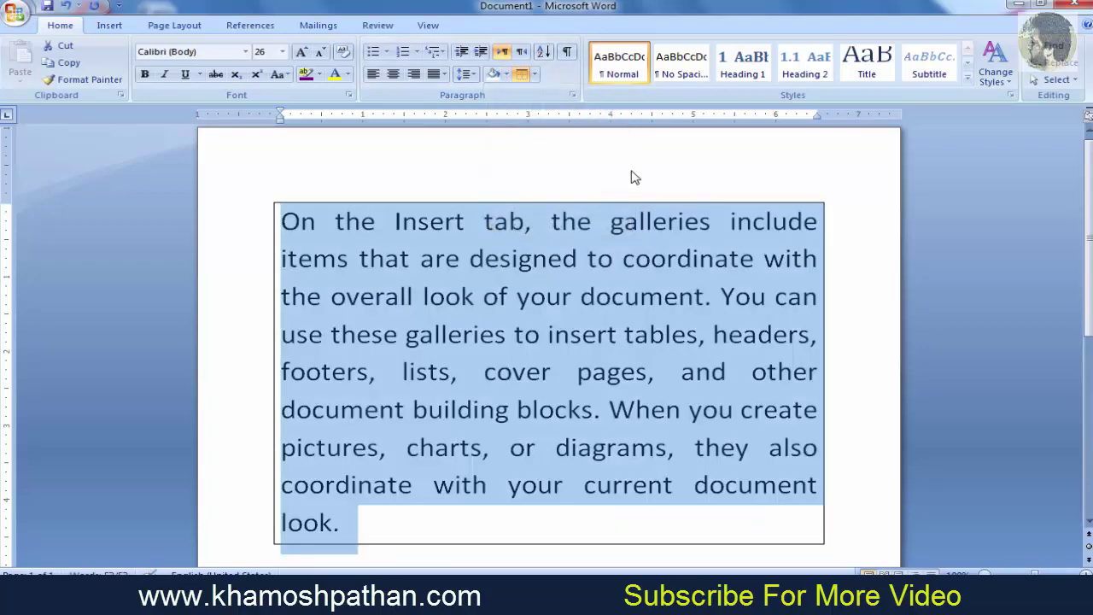
{"action": "left_click", "coordinate": [632, 174]}
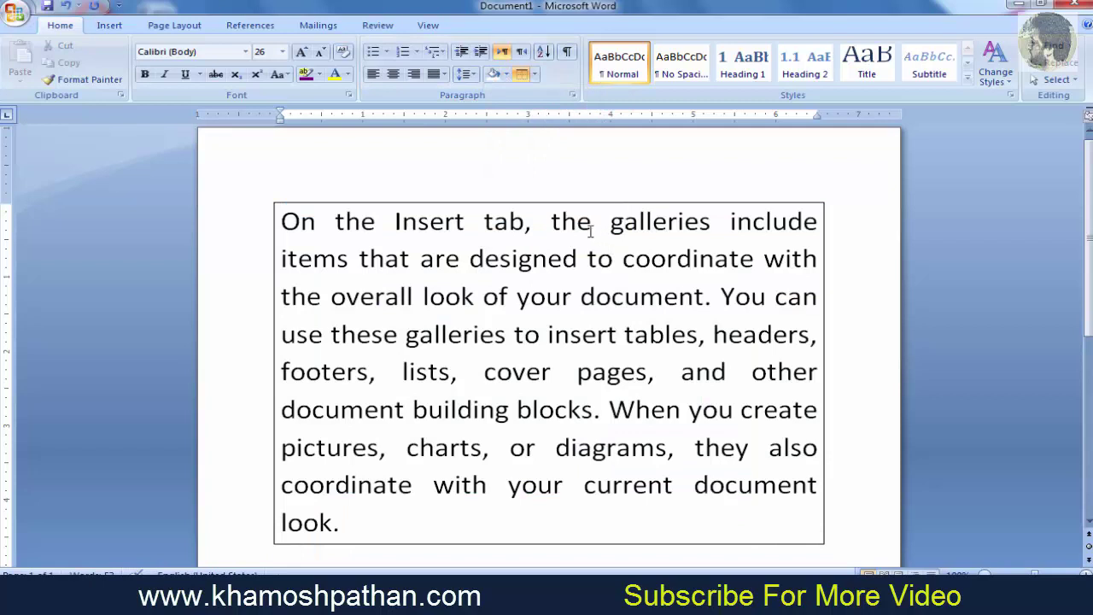
Select all text, try All Borders and Top Border, then apply No Border
{"action": "key", "text": "ctrl+a"}
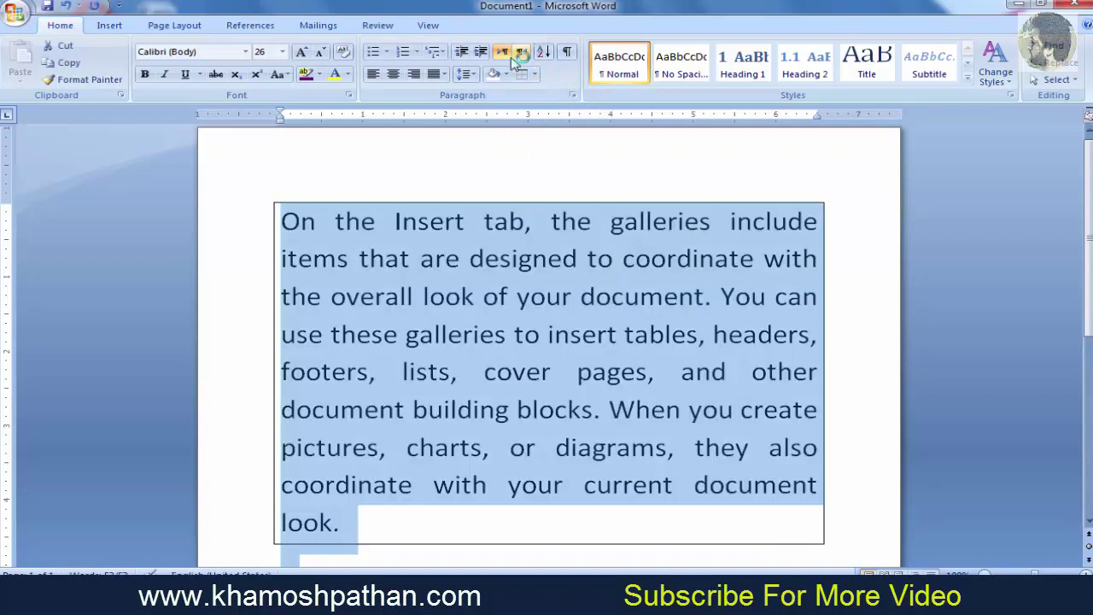
{"action": "left_click", "coordinate": [533, 75]}
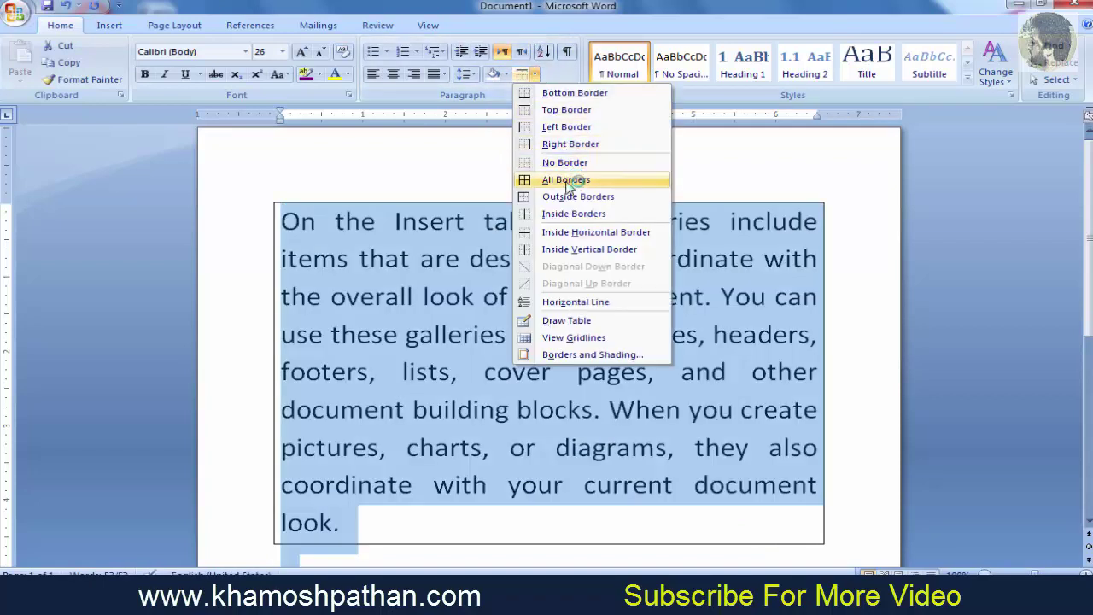
{"action": "left_click", "coordinate": [572, 179]}
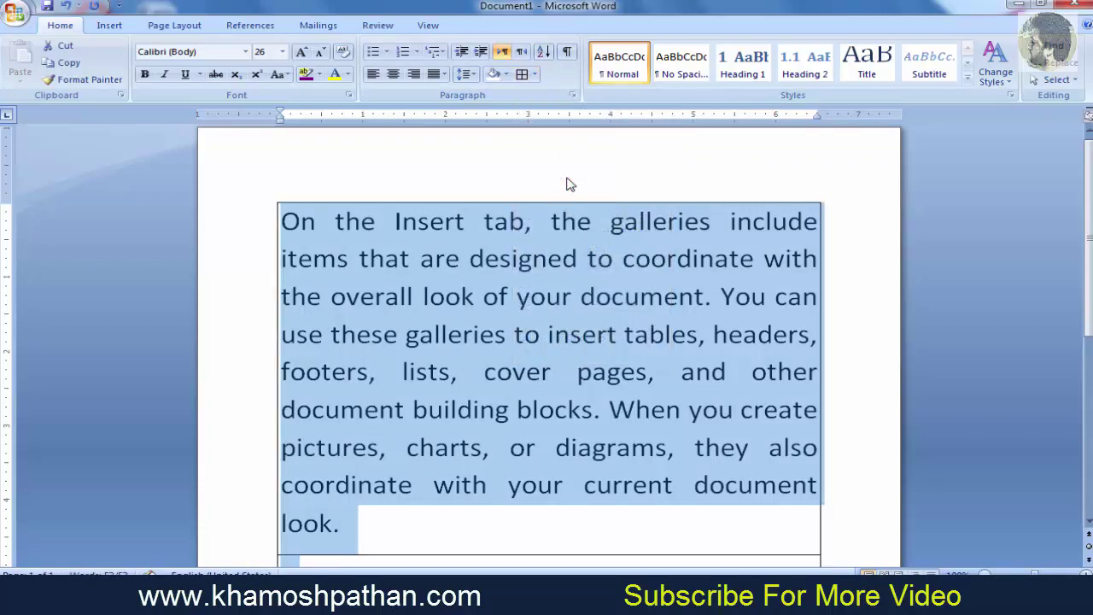
{"action": "left_click", "coordinate": [505, 75]}
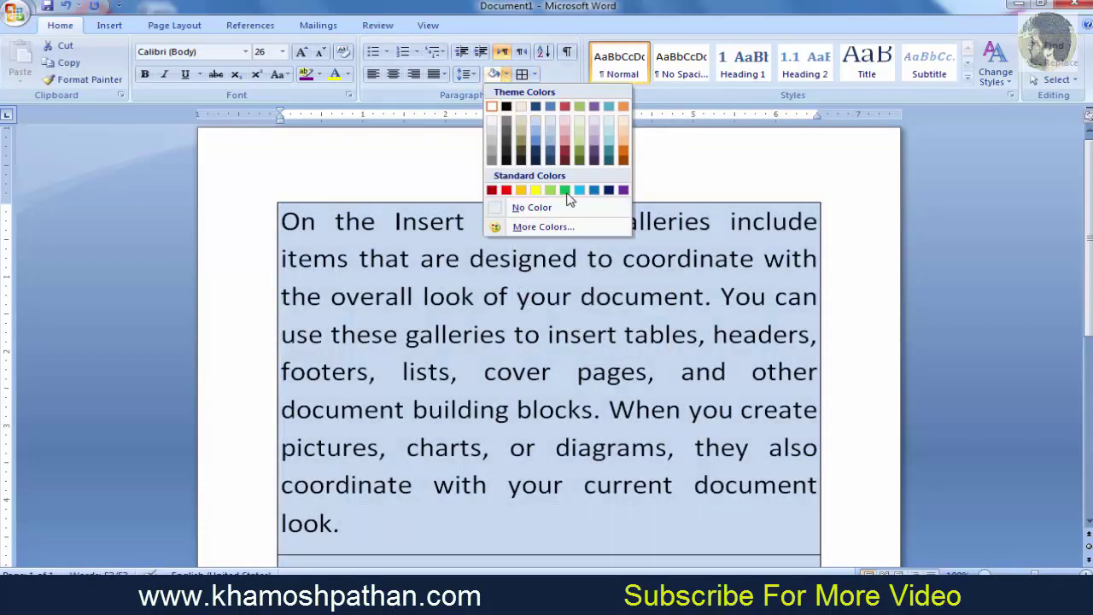
{"action": "left_click", "coordinate": [533, 75]}
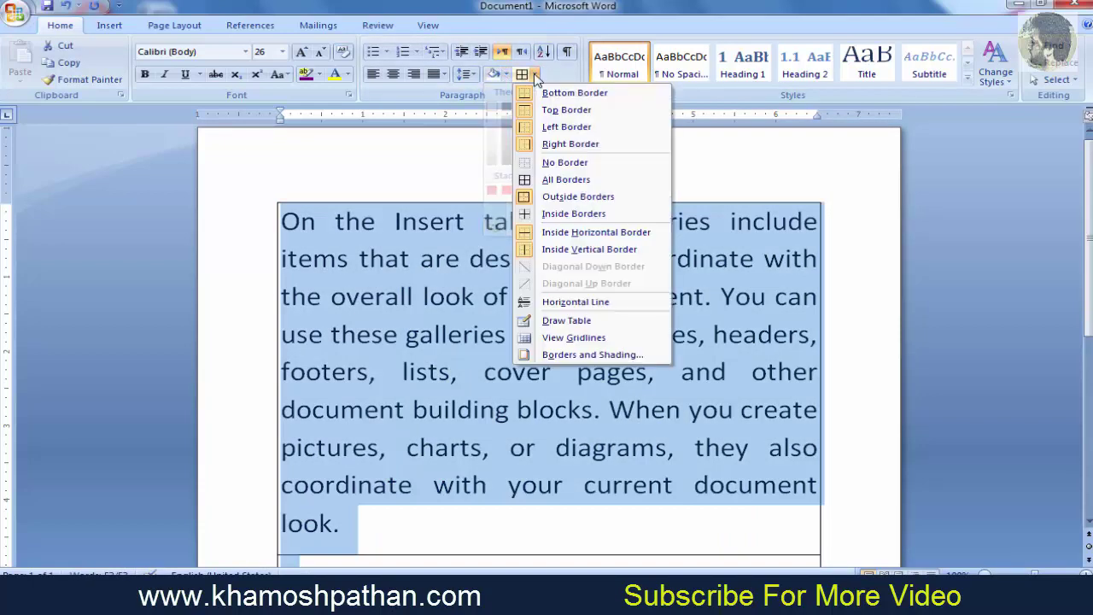
{"action": "left_click", "coordinate": [565, 111]}
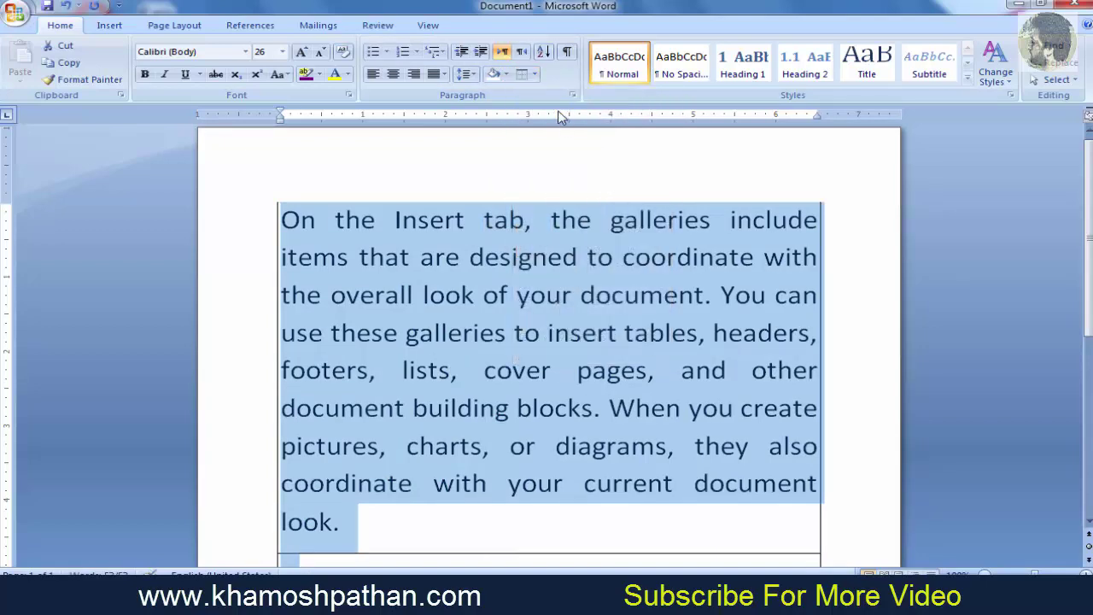
{"action": "left_click", "coordinate": [536, 77]}
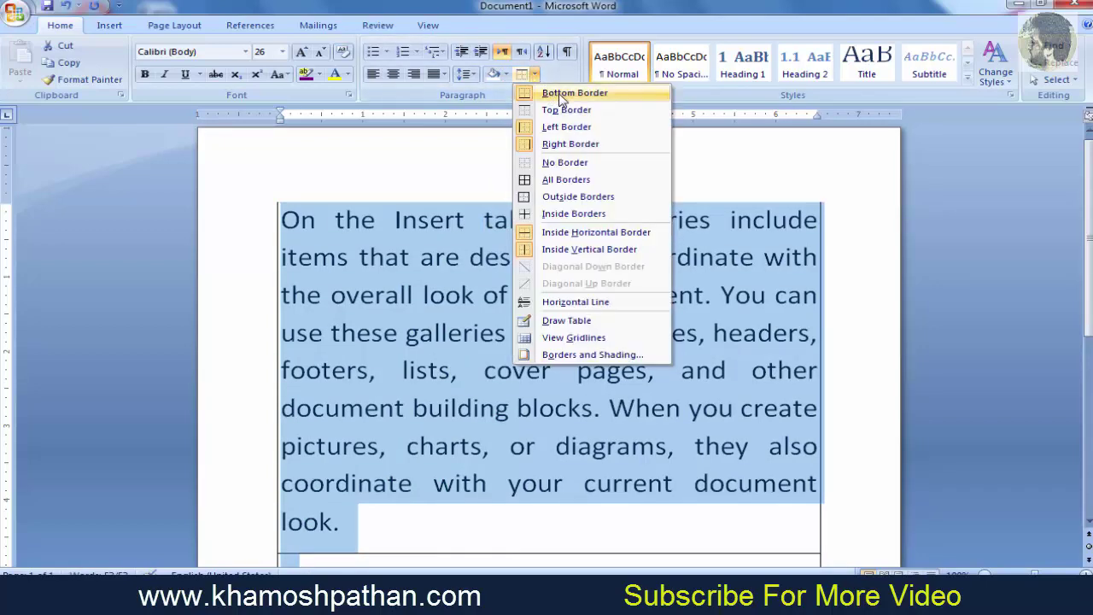
{"action": "left_click", "coordinate": [559, 95]}
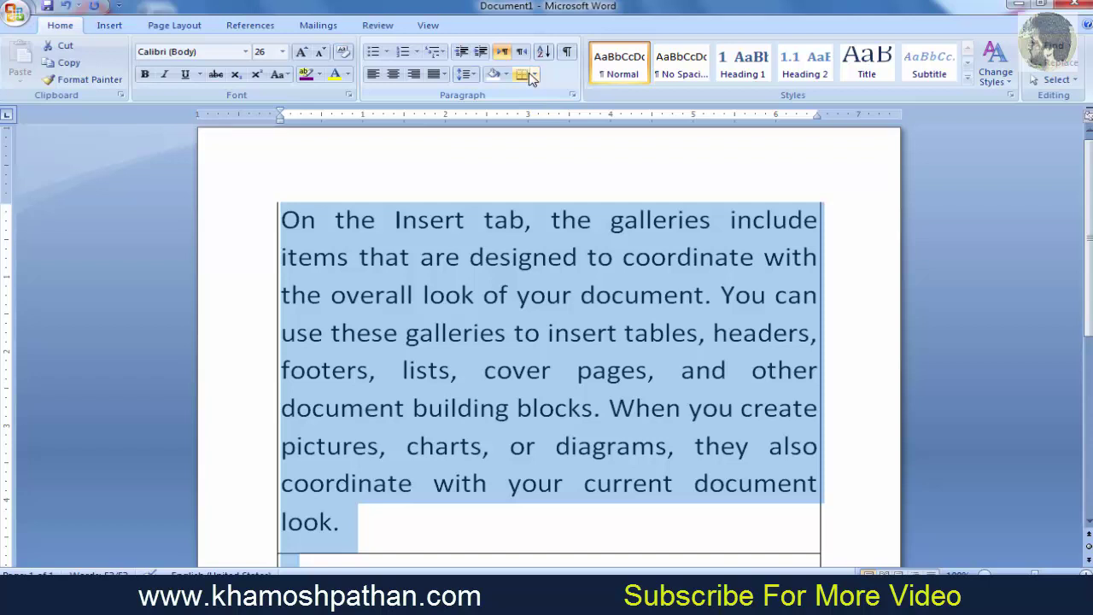
{"action": "left_click", "coordinate": [534, 76]}
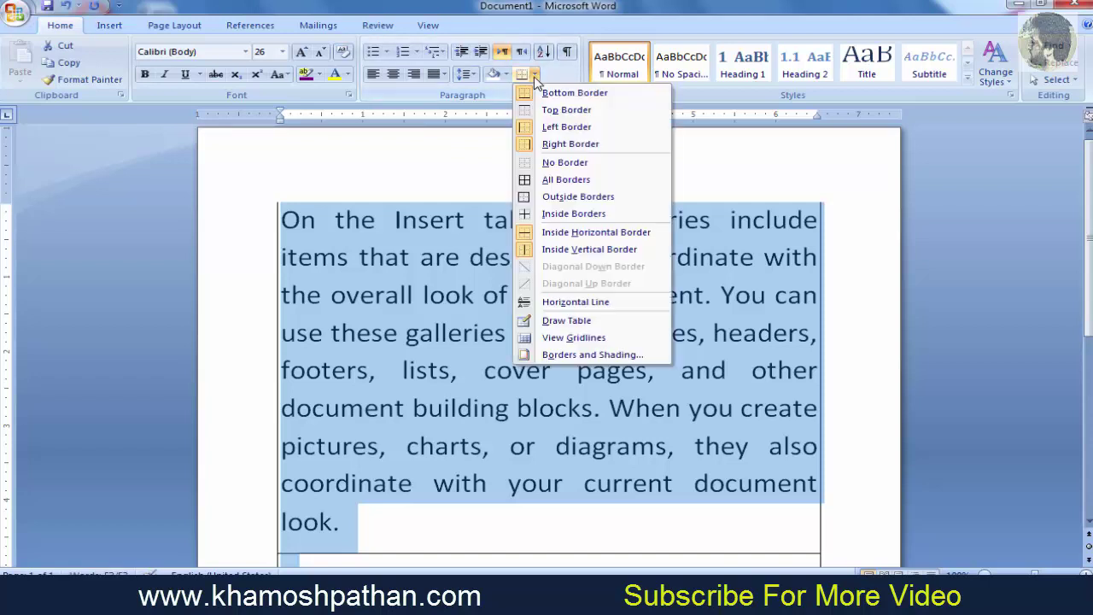
{"action": "left_click", "coordinate": [577, 164]}
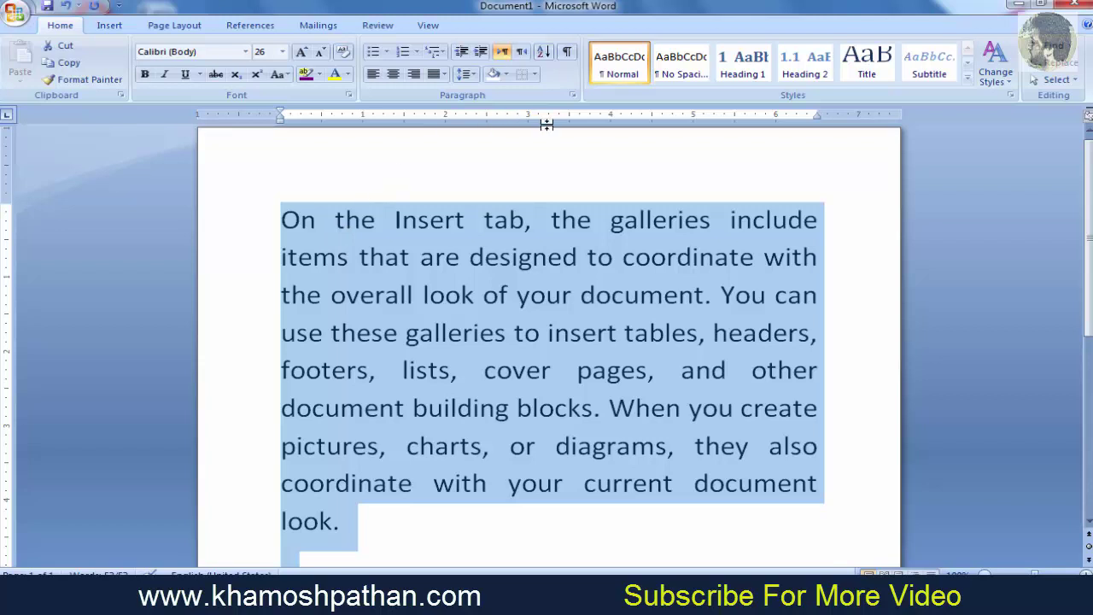
Show formatting marks with Show/Hide ¶ and edit the spacing before 'the' on the first line
{"action": "left_click", "coordinate": [567, 53]}
{"action": "left_click", "coordinate": [336, 184]}
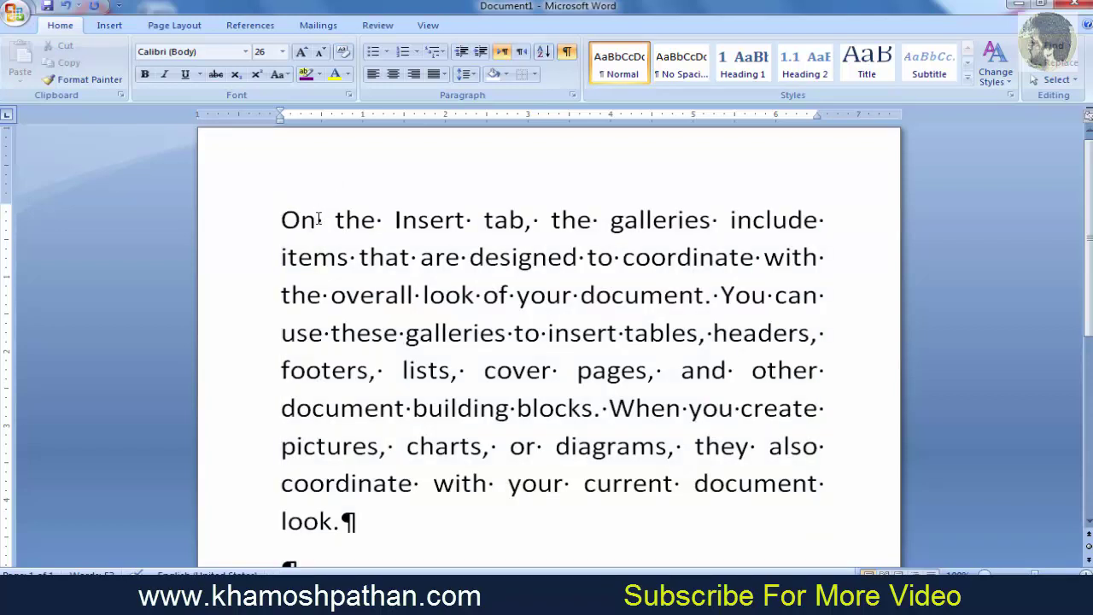
{"action": "key", "text": "BackSpace"}
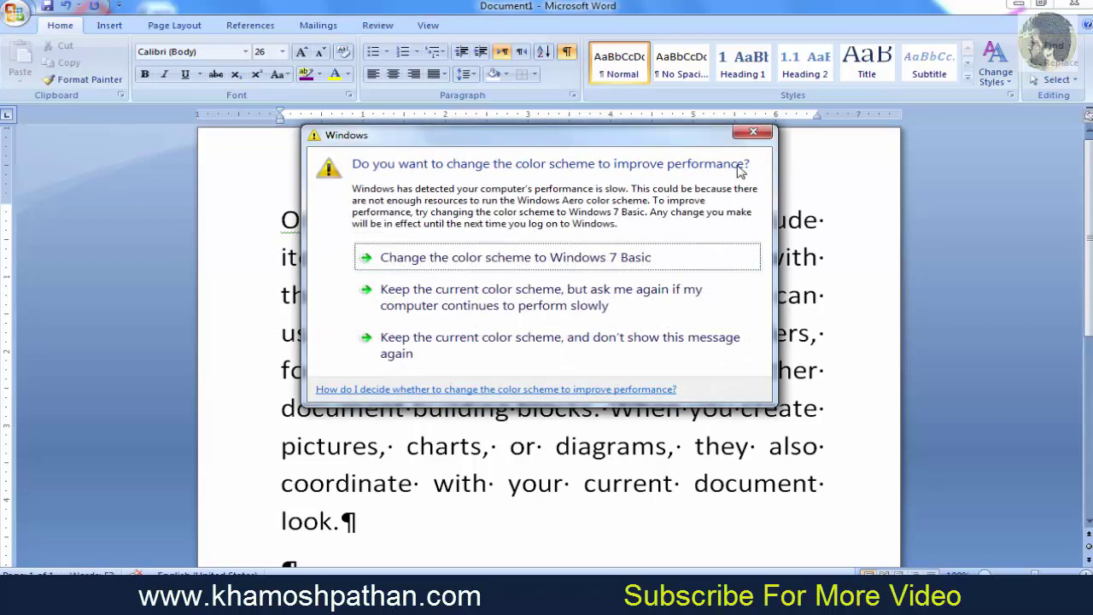
Remove the extra spaces before 'the' and split the paragraph after 'pictures,'
{"action": "left_click", "coordinate": [744, 140]}
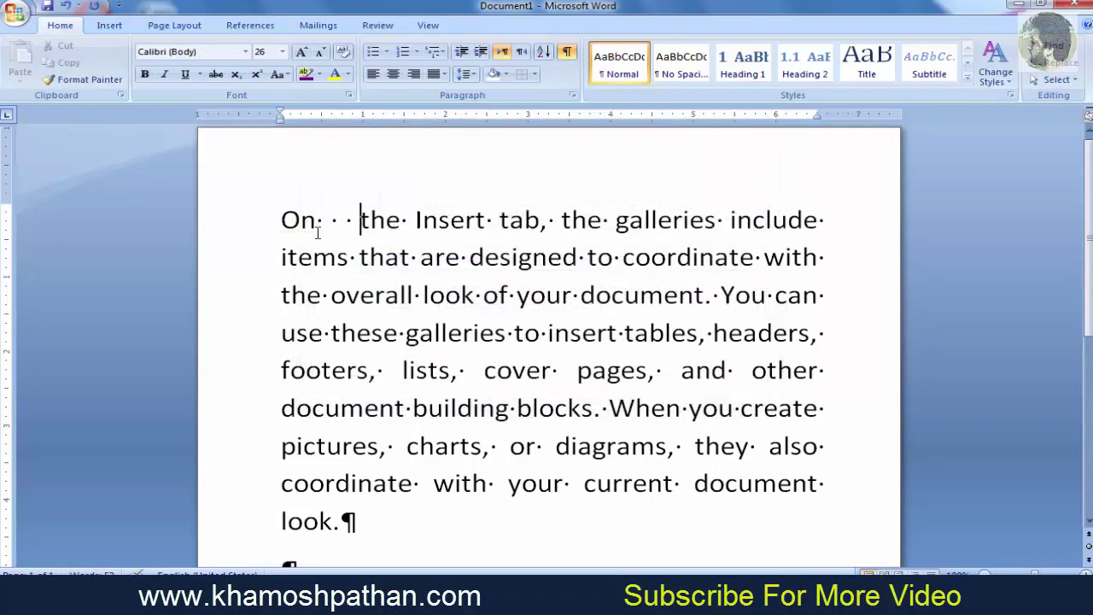
{"action": "key", "text": "BackSpace"}
{"action": "key", "text": "BackSpace"}
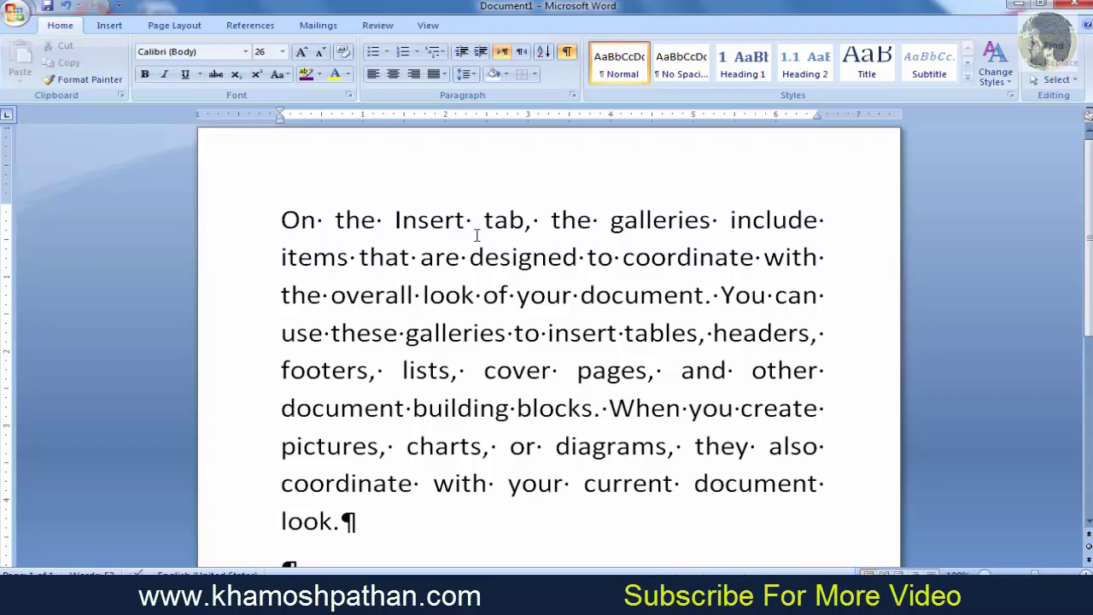
{"action": "left_click", "coordinate": [363, 524]}
{"action": "left_click", "coordinate": [385, 451]}
{"action": "key", "text": "Return"}
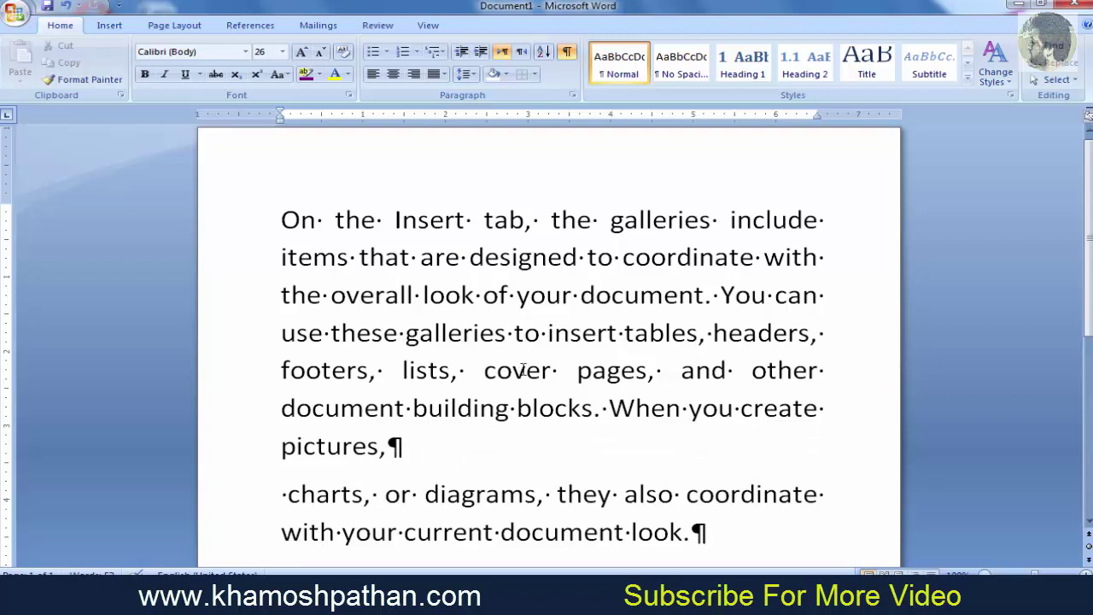
{"action": "left_click", "coordinate": [577, 370]}
Insert a tab before 'pages' and put the caret before 'document' on line 3
{"action": "key", "text": "Tab"}
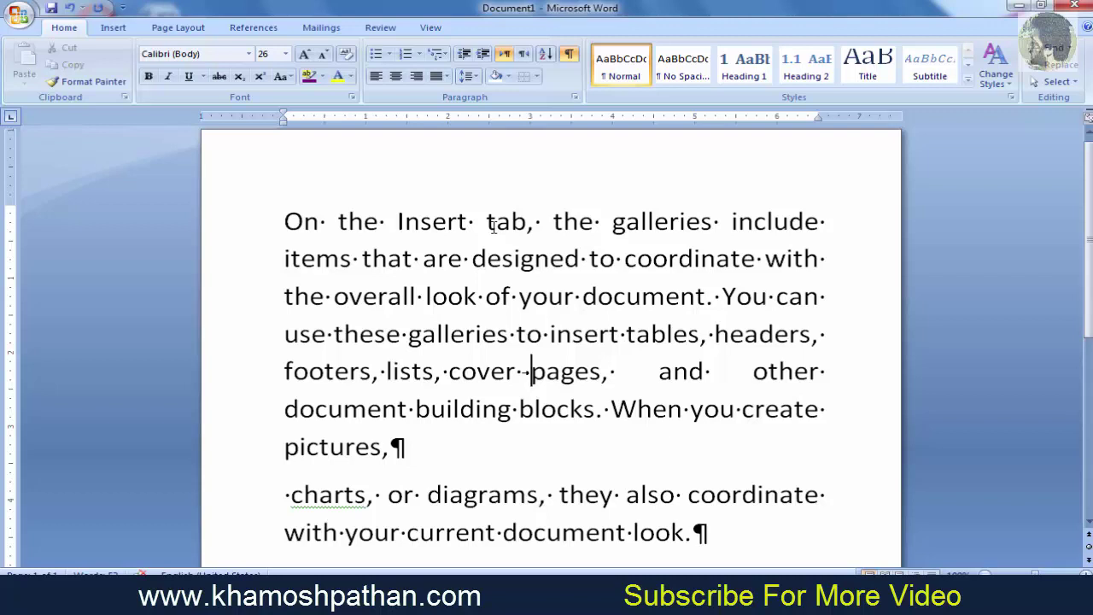
{"action": "left_click", "coordinate": [583, 296]}
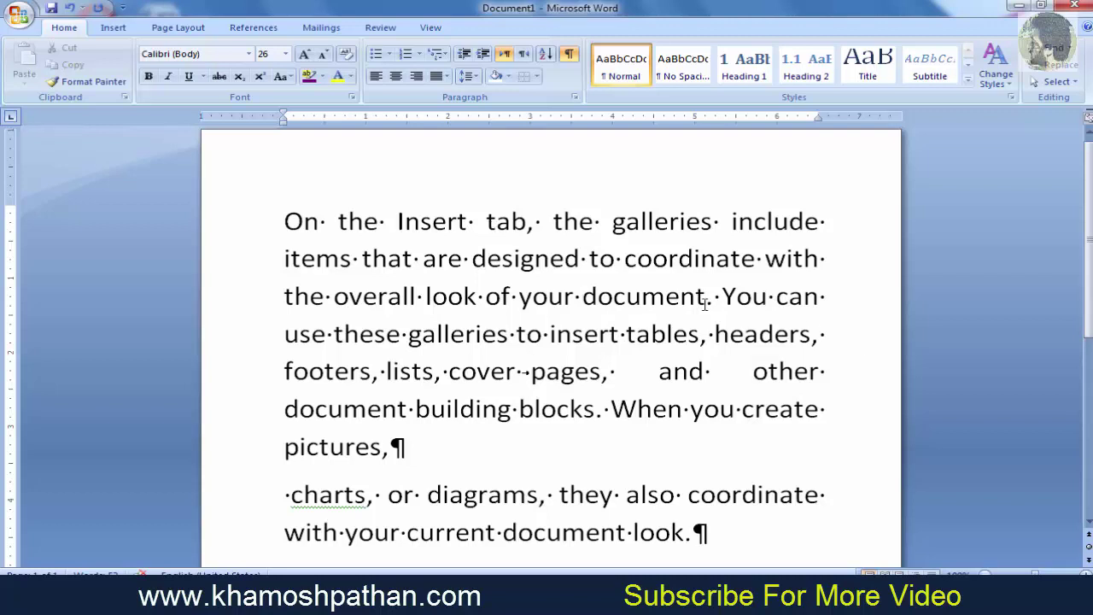